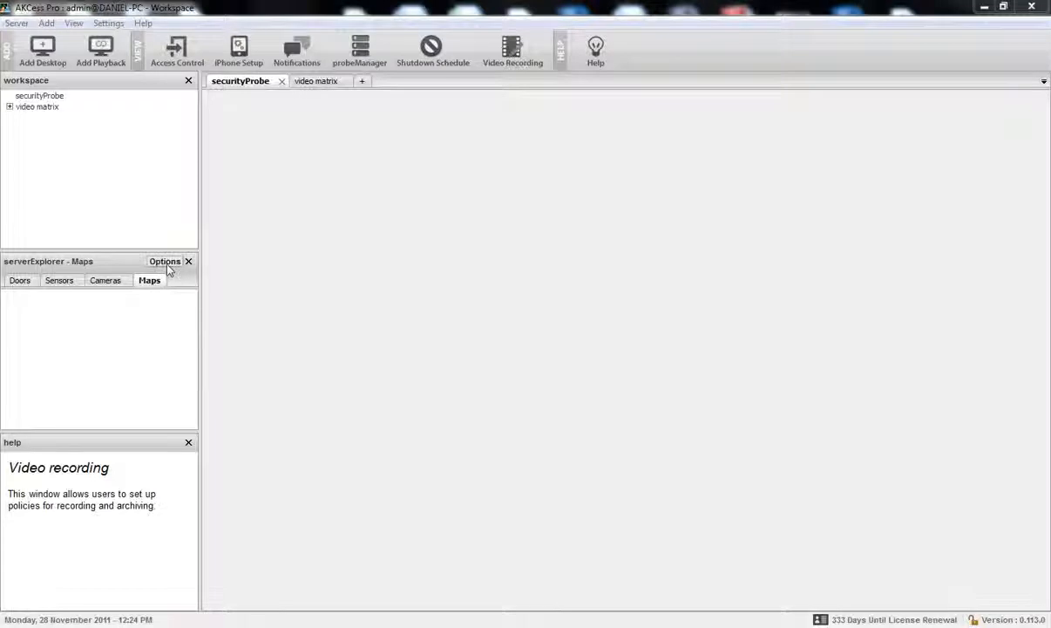
Start adding a new map and choose map.jpg from the Desktop folder as its picture
{"action": "left_click", "coordinate": [164, 262]}
{"action": "left_click", "coordinate": [173, 283]}
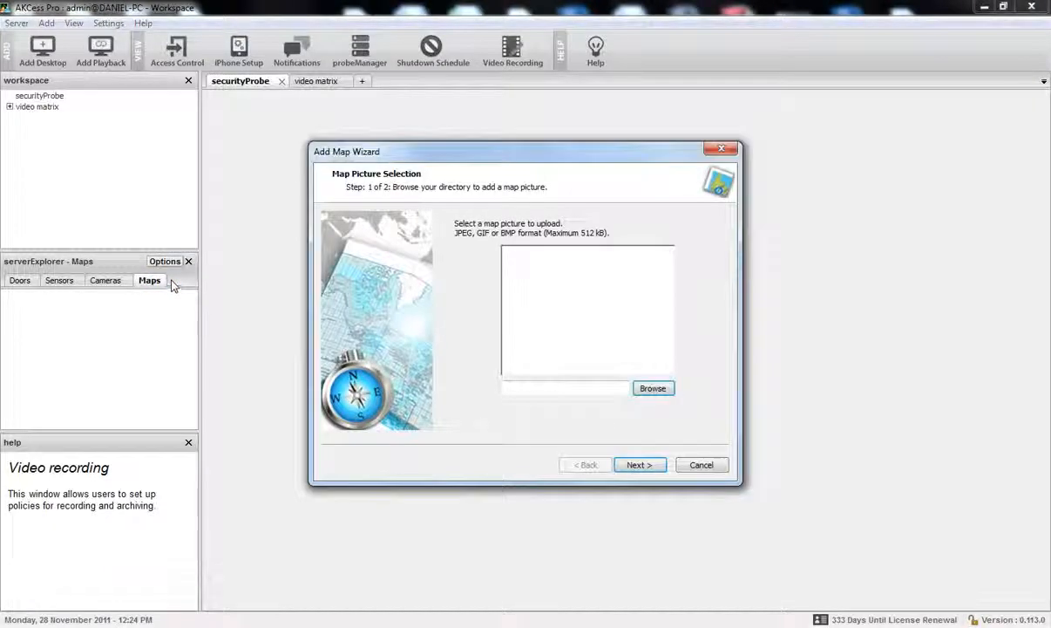
{"action": "left_click_drag", "start_coordinate": [425, 157], "coordinate": [446, 160]}
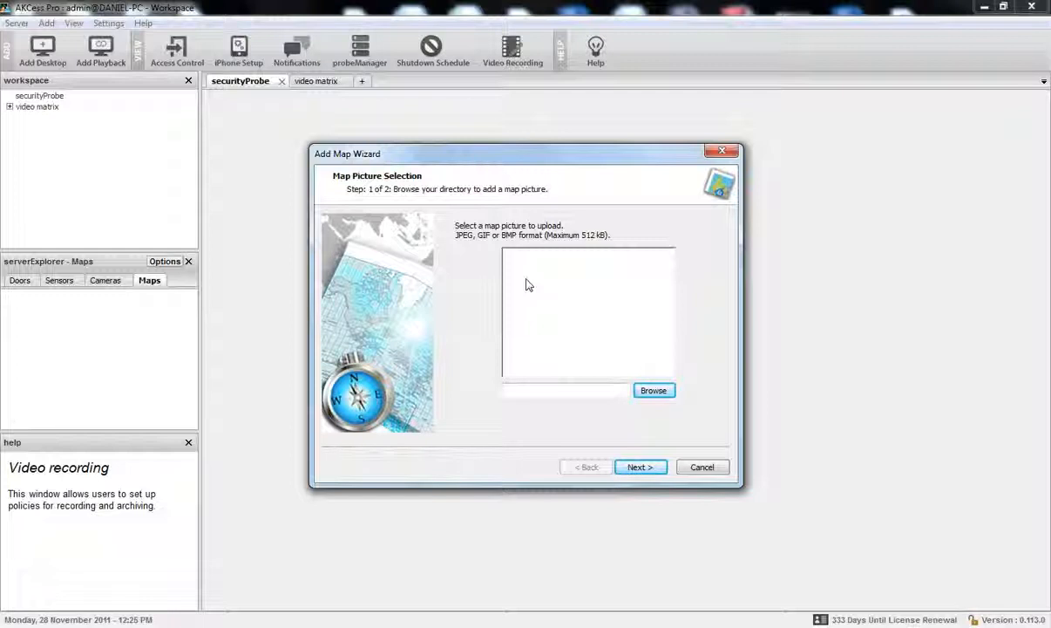
{"action": "left_click", "coordinate": [652, 390]}
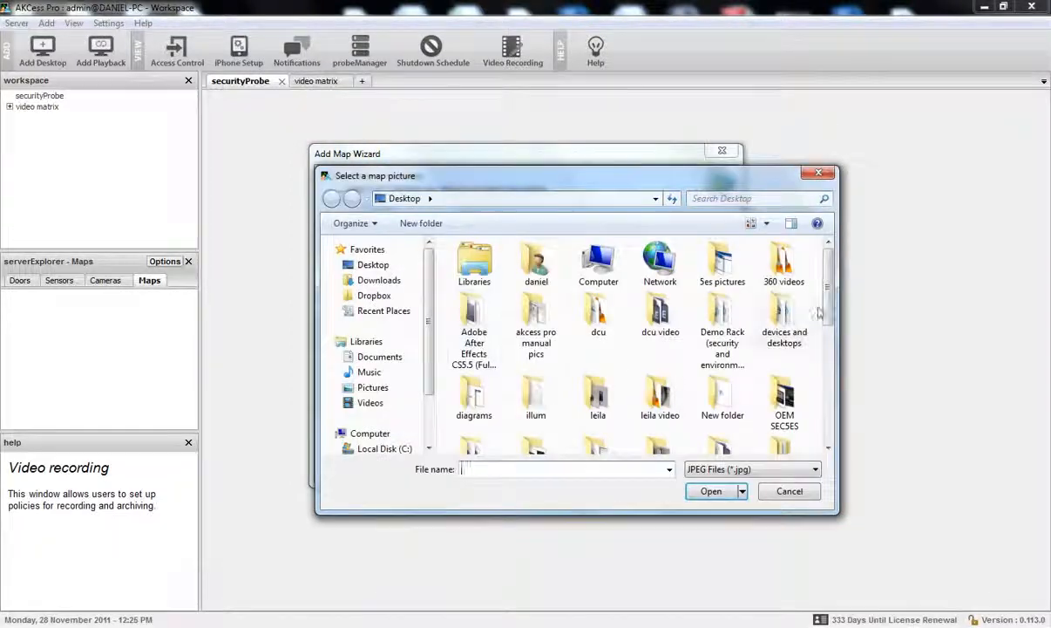
{"action": "left_click_drag", "start_coordinate": [828, 281], "coordinate": [829, 380]}
{"action": "left_click", "coordinate": [782, 318]}
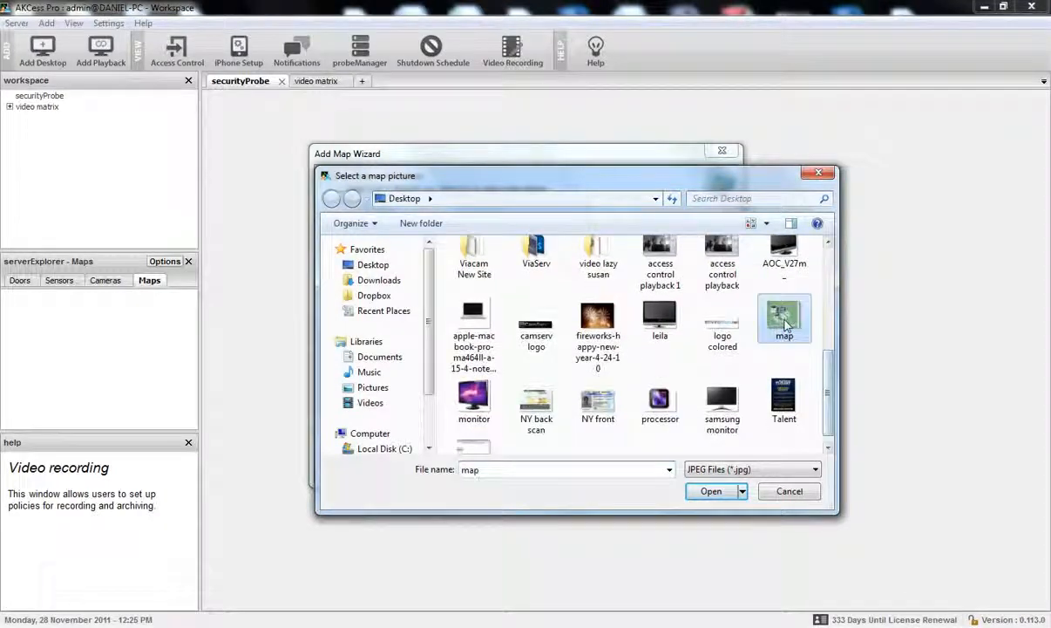
{"action": "left_click", "coordinate": [711, 491]}
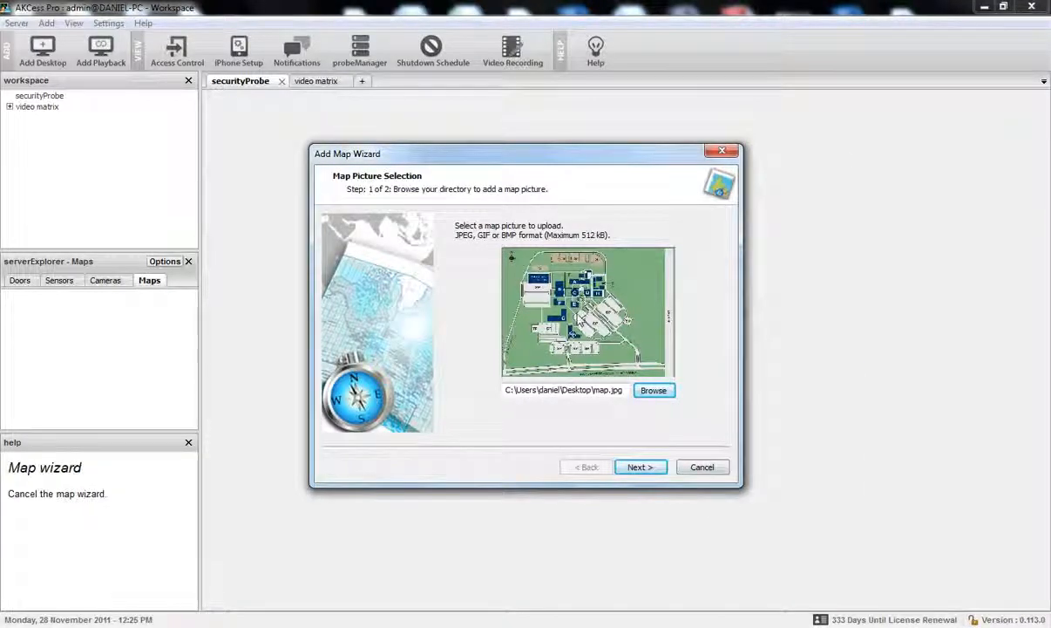
Name the new map "test map" and finish the Add Map wizard
{"action": "left_click", "coordinate": [645, 471]}
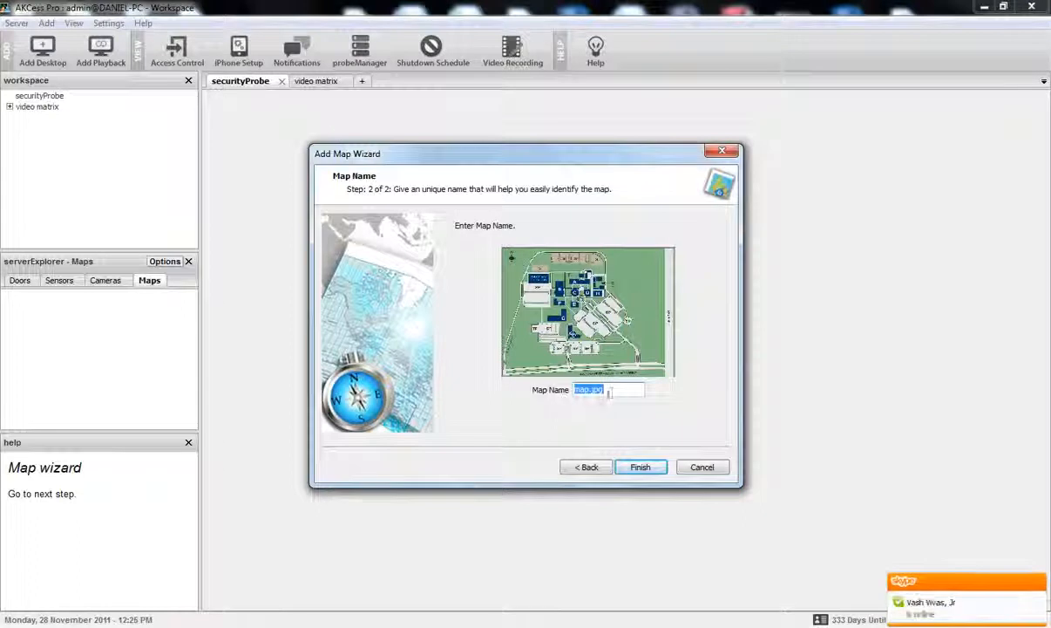
{"action": "left_click", "coordinate": [1040, 583]}
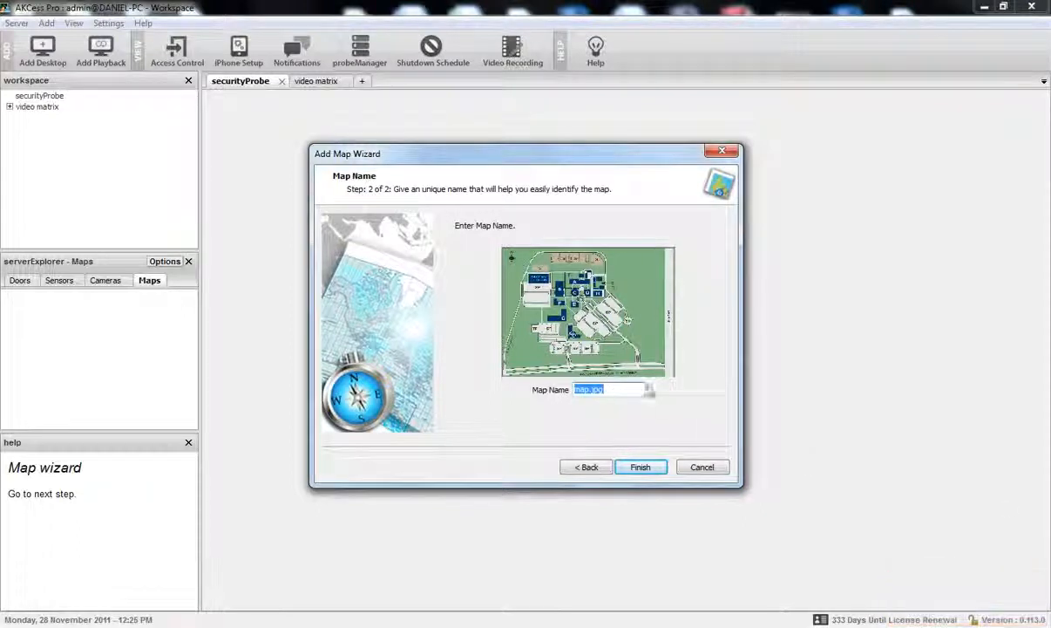
{"action": "type", "text": "lis"}
{"action": "type", "text": "t map"}
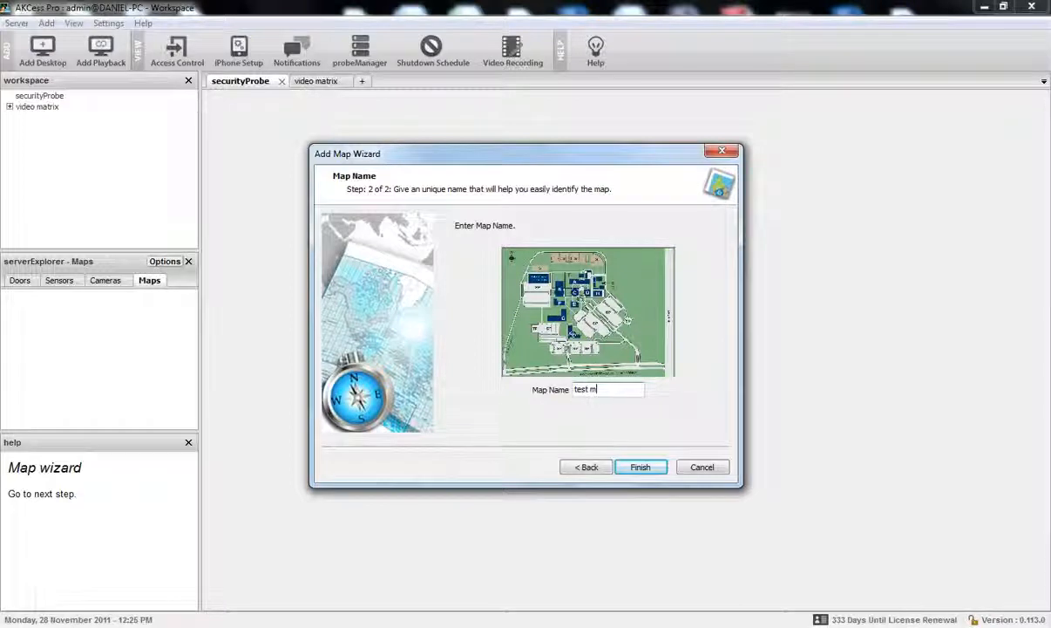
{"action": "left_click", "coordinate": [644, 472]}
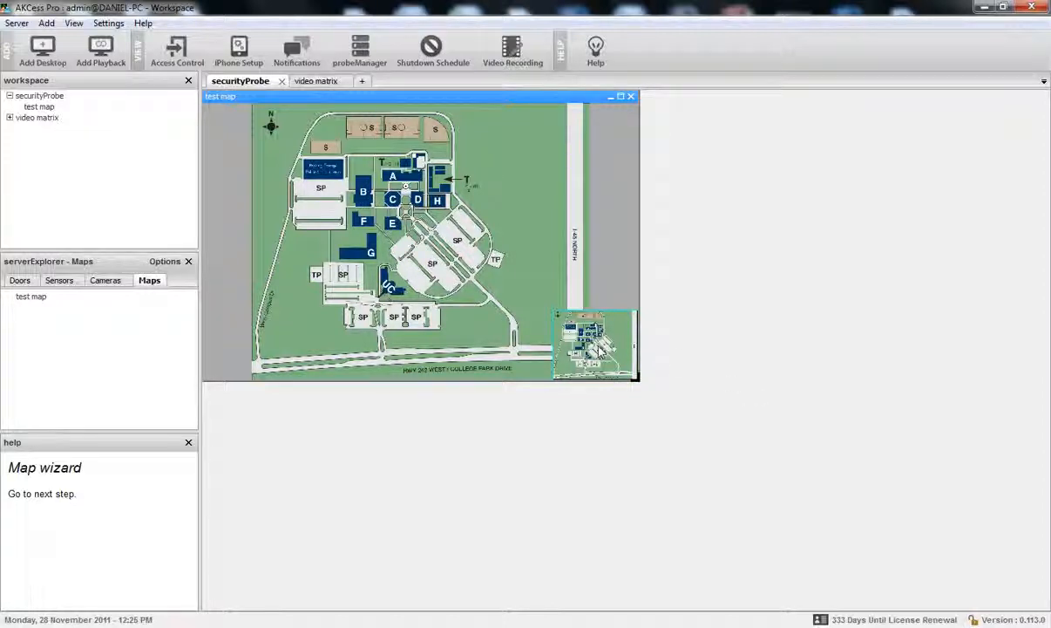
Explore the test map by panning and zooming it, and enlarge its panel on the securityProbe desktop
{"action": "mouse_move", "coordinate": [592, 323]}
{"action": "left_mouse_down"}
{"action": "mouse_move", "coordinate": [593, 354]}
{"action": "mouse_move", "coordinate": [596, 333]}
{"action": "left_mouse_up"}
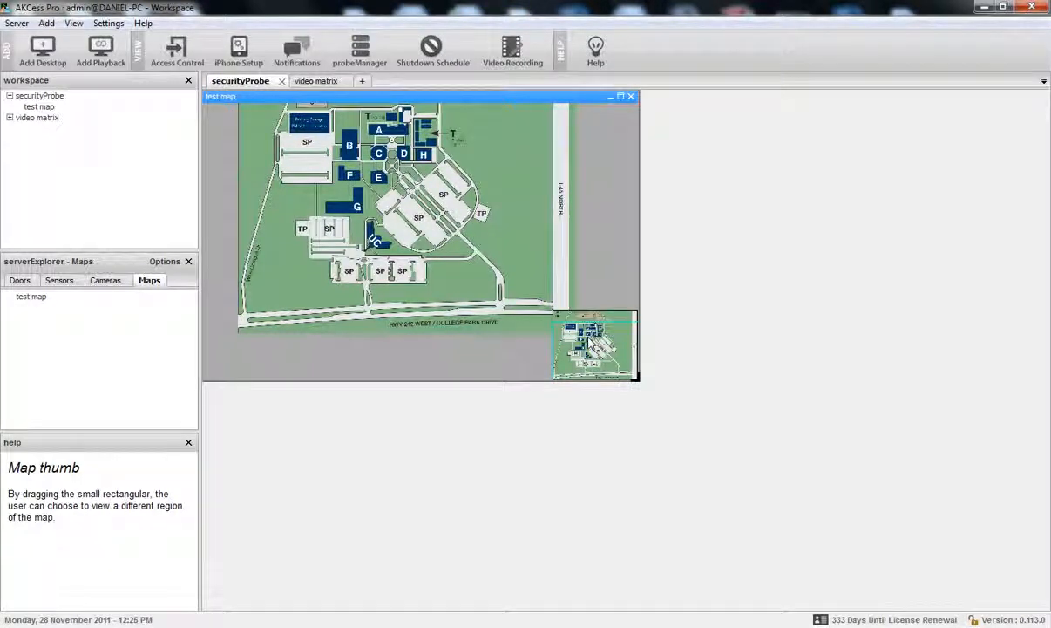
{"action": "scroll", "coordinate": [591, 344], "scroll_direction": "up", "scroll_amount": 5}
{"action": "scroll", "coordinate": [591, 344], "scroll_direction": "down", "scroll_amount": 2}
{"action": "left_click_drag", "start_coordinate": [643, 383], "coordinate": [814, 512]}
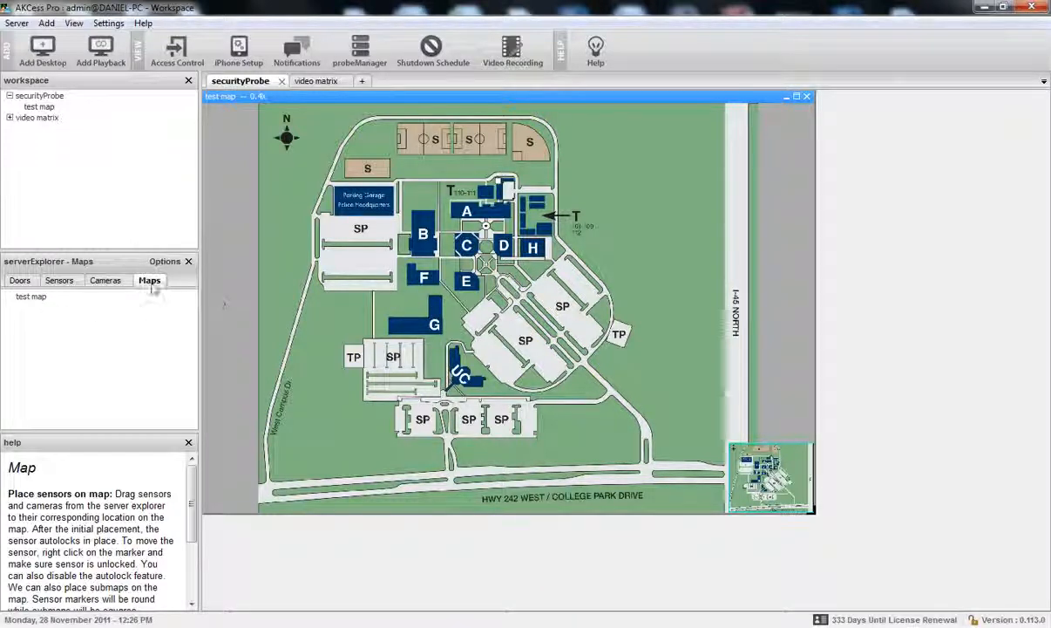
Close the test map panel on the securityProbe desktop and add a new desktop to the workspace
{"action": "left_click", "coordinate": [33, 297]}
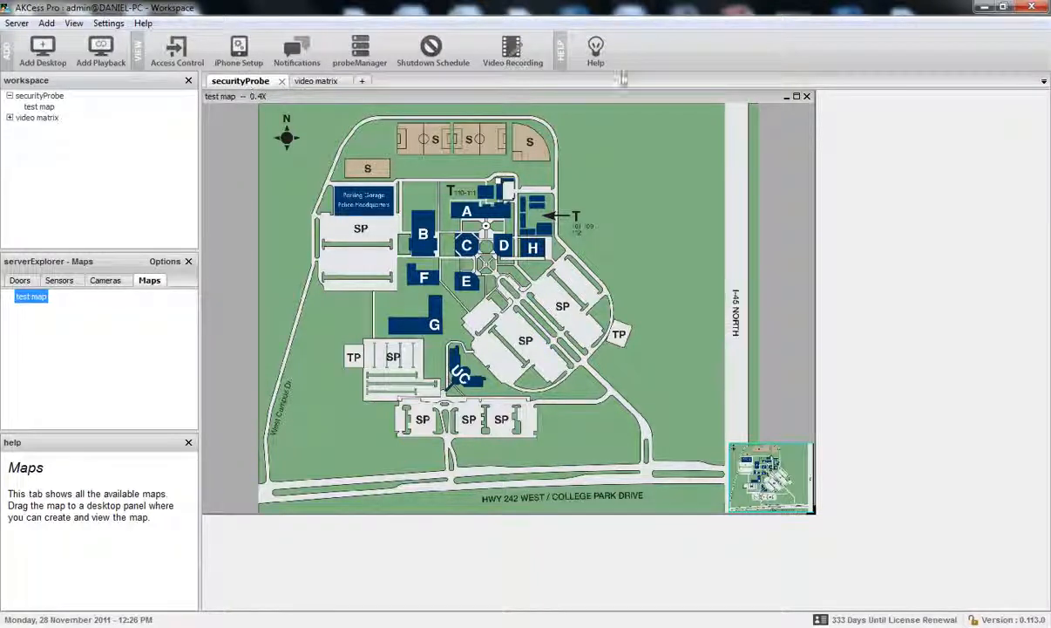
{"action": "left_click", "coordinate": [807, 96]}
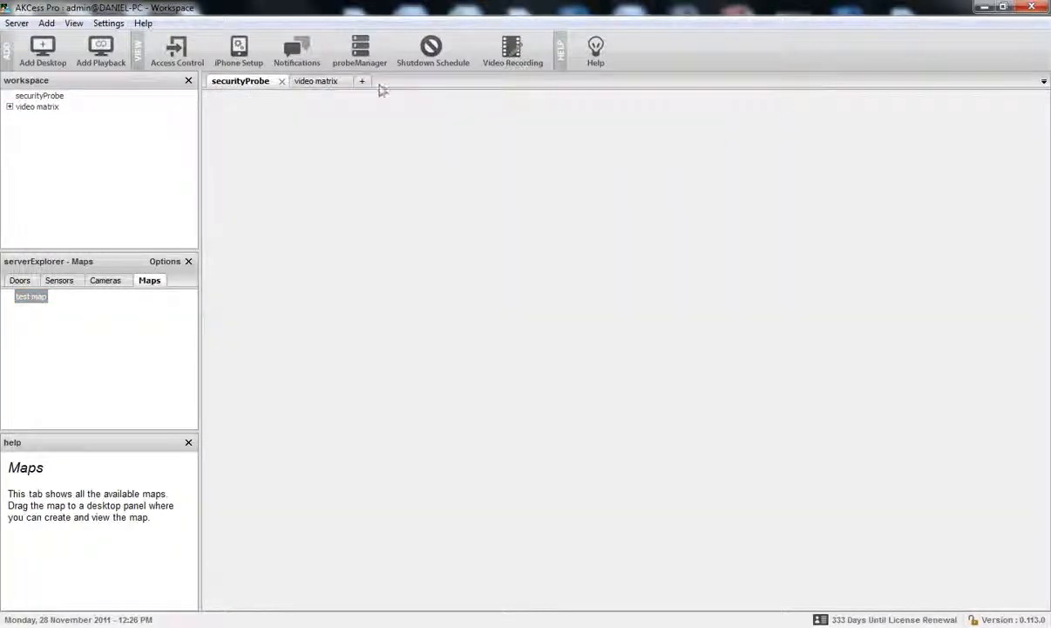
{"action": "left_click", "coordinate": [362, 81]}
{"action": "left_click", "coordinate": [442, 186]}
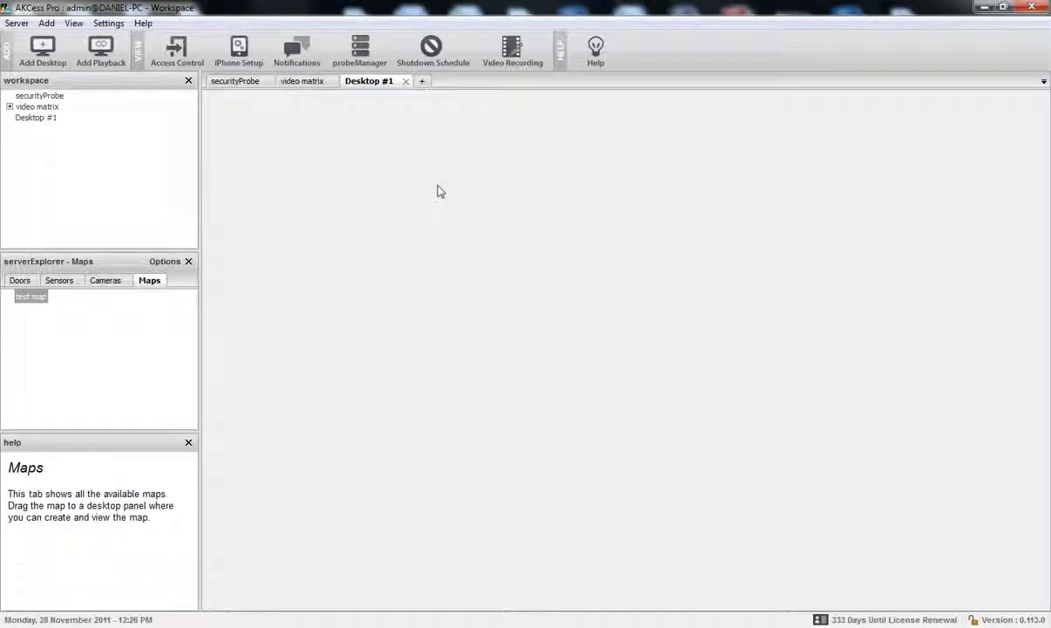
Rename the new desktop as "maps"
{"action": "right_click", "coordinate": [39, 121]}
{"action": "left_click", "coordinate": [70, 139]}
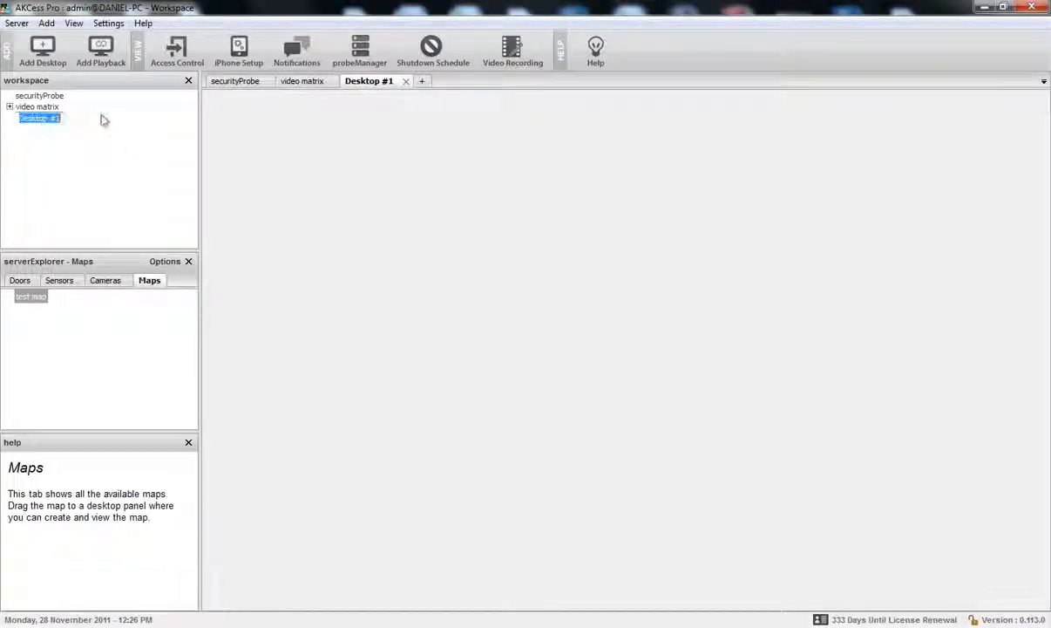
{"action": "type", "text": "maps"}
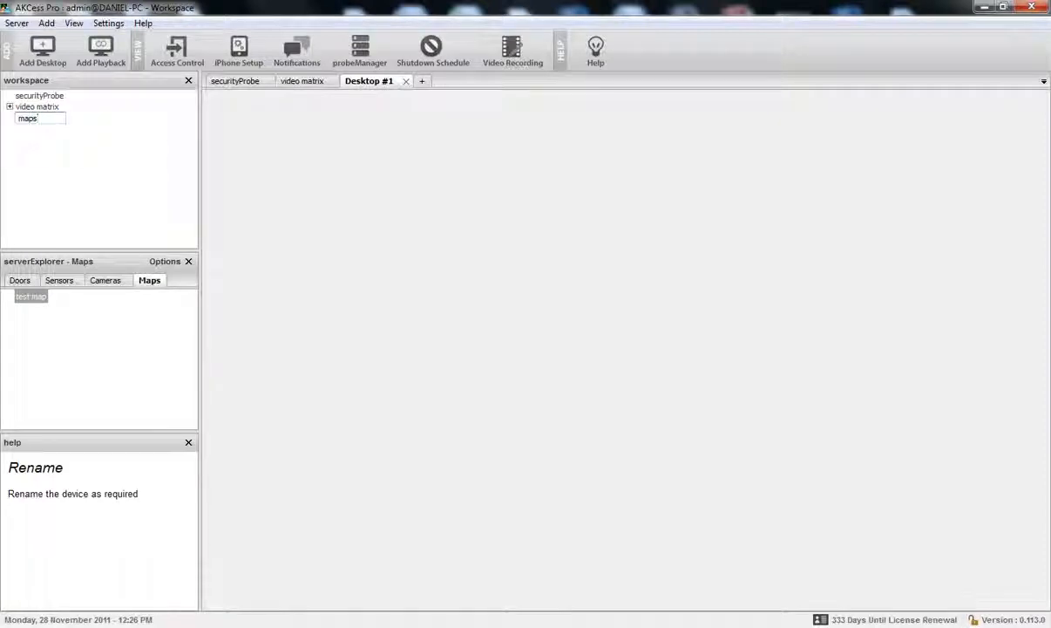
{"action": "key", "text": "Return"}
Place the test map on the maps desktop and enlarge its panel, with the map zoomed to 0.5X
{"action": "left_click", "coordinate": [28, 299]}
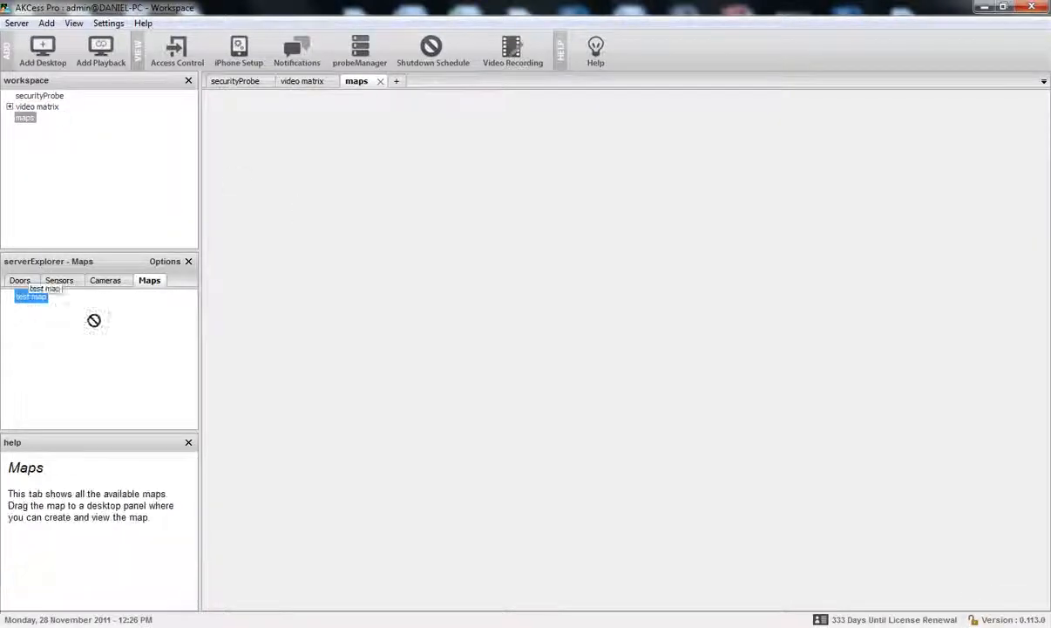
{"action": "left_click_drag", "start_coordinate": [28, 301], "coordinate": [288, 173]}
{"action": "left_click_drag", "start_coordinate": [509, 196], "coordinate": [431, 124]}
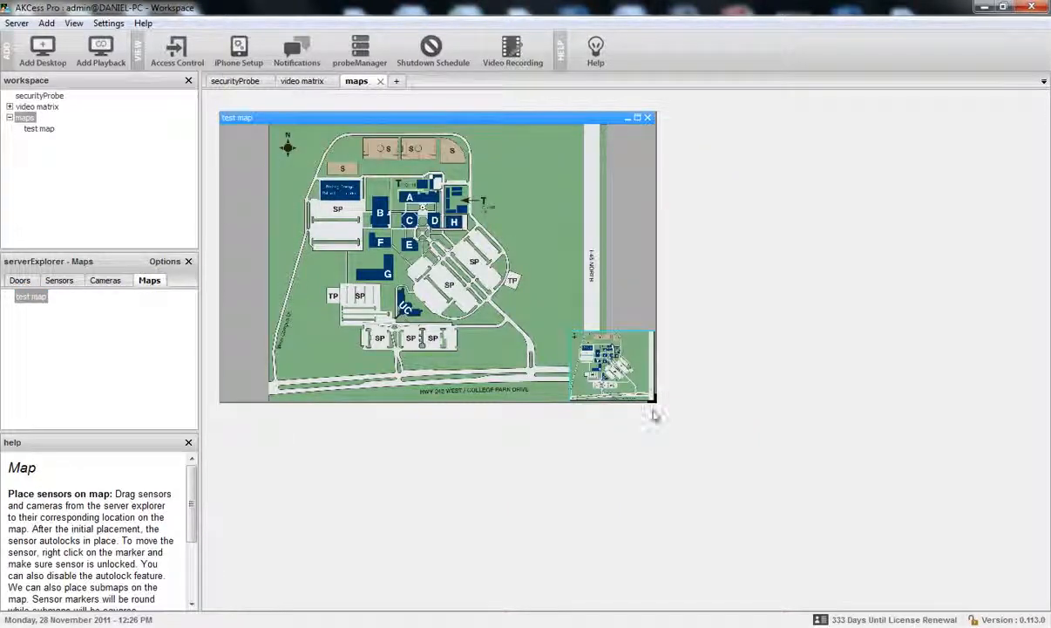
{"action": "left_click_drag", "start_coordinate": [655, 401], "coordinate": [800, 514]}
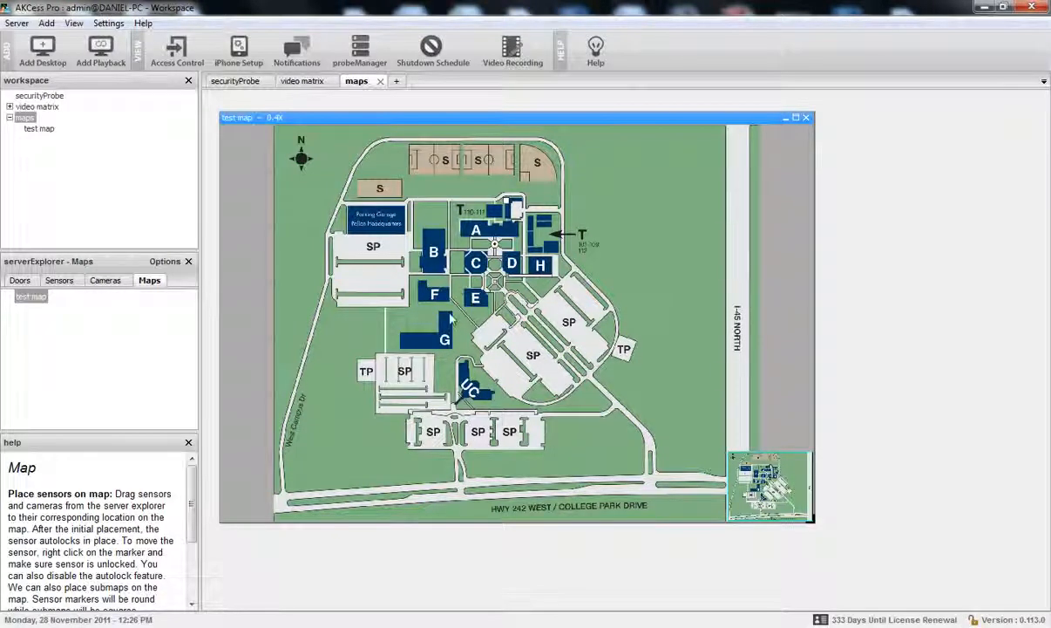
{"action": "scroll", "coordinate": [451, 321], "scroll_direction": "up", "scroll_amount": 1}
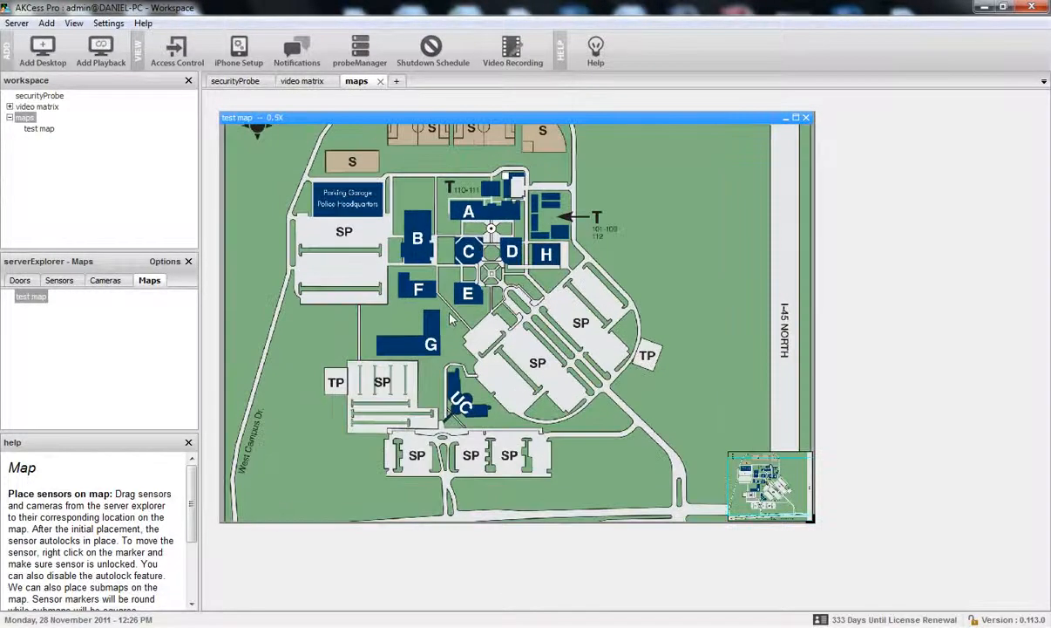
Place the Temperature Port 1 sensor from the testing sec host on building B of the test map
{"action": "left_click", "coordinate": [61, 280]}
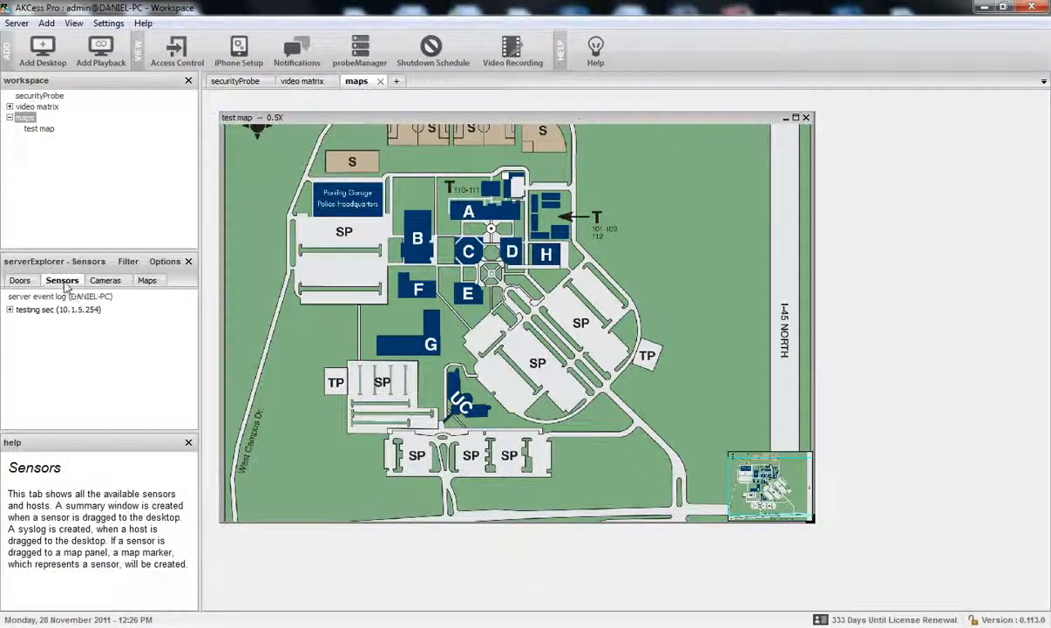
{"action": "left_click", "coordinate": [11, 311]}
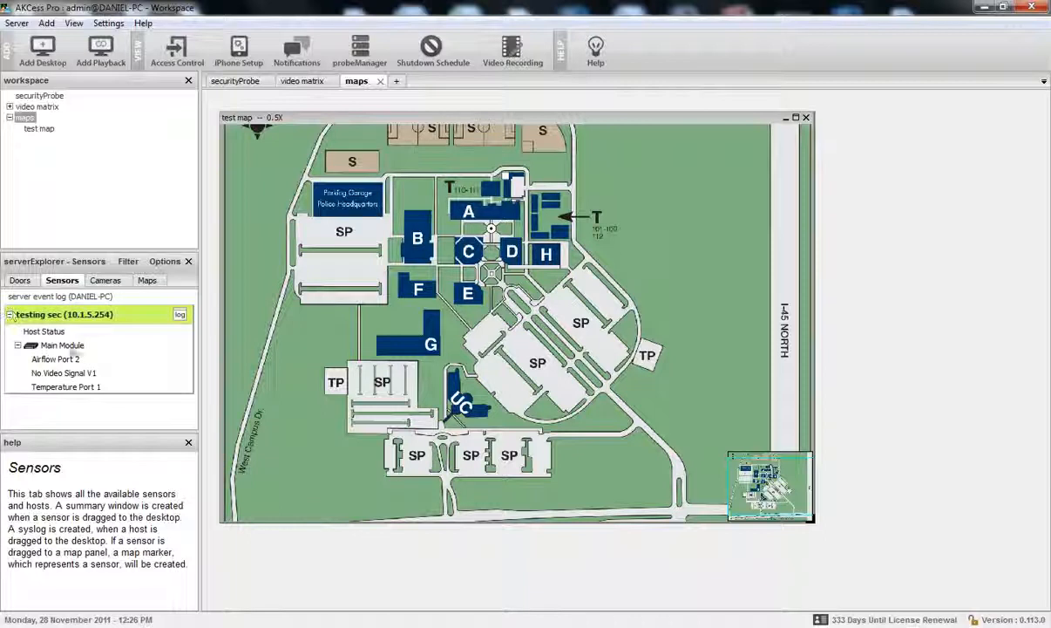
{"action": "left_click_drag", "start_coordinate": [49, 366], "coordinate": [78, 389]}
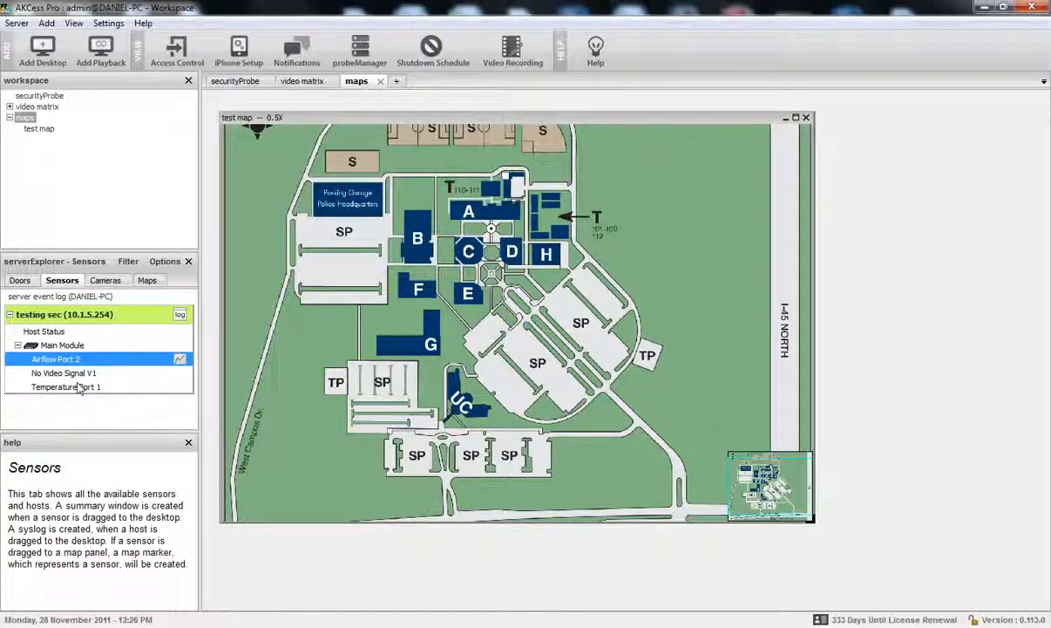
{"action": "mouse_move", "coordinate": [74, 387]}
{"action": "left_mouse_down"}
{"action": "mouse_move", "coordinate": [454, 376]}
{"action": "mouse_move", "coordinate": [541, 442]}
{"action": "mouse_move", "coordinate": [417, 223]}
{"action": "left_mouse_up"}
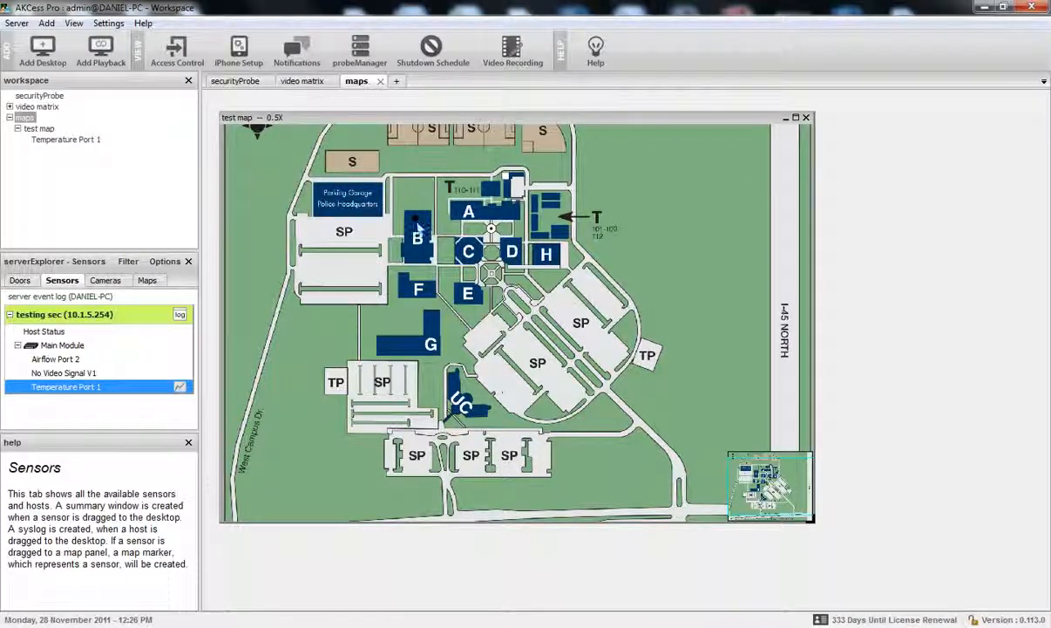
{"action": "mouse_move", "coordinate": [414, 224]}
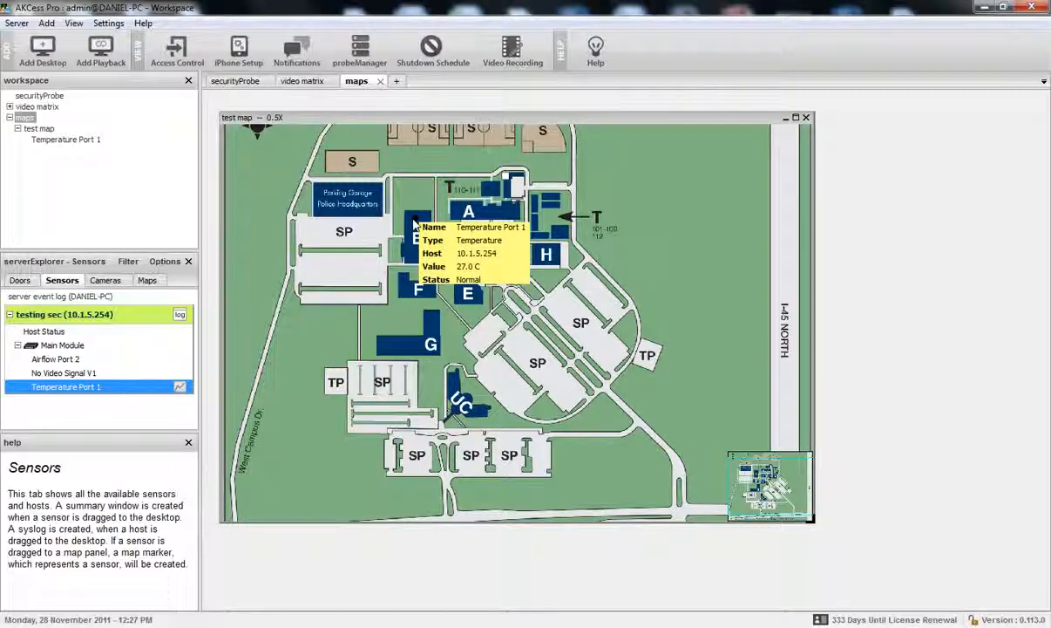
Place camera V1 from the testing sec host on the lower part of building B on the test map
{"action": "left_click", "coordinate": [105, 281]}
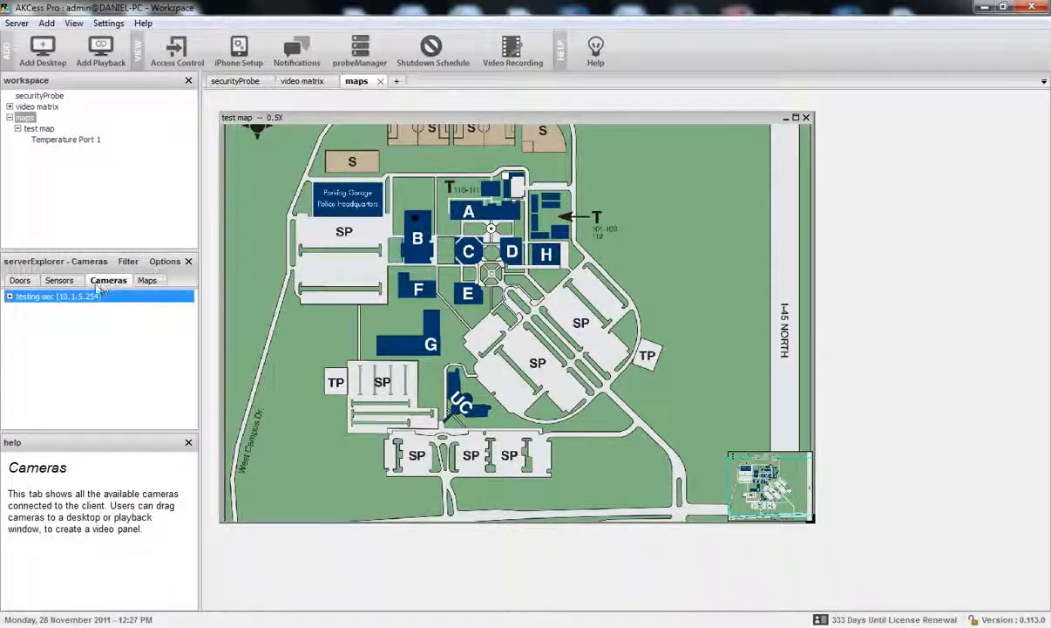
{"action": "left_click", "coordinate": [9, 296]}
{"action": "left_click_drag", "start_coordinate": [42, 317], "coordinate": [406, 248]}
{"action": "mouse_move", "coordinate": [422, 258]}
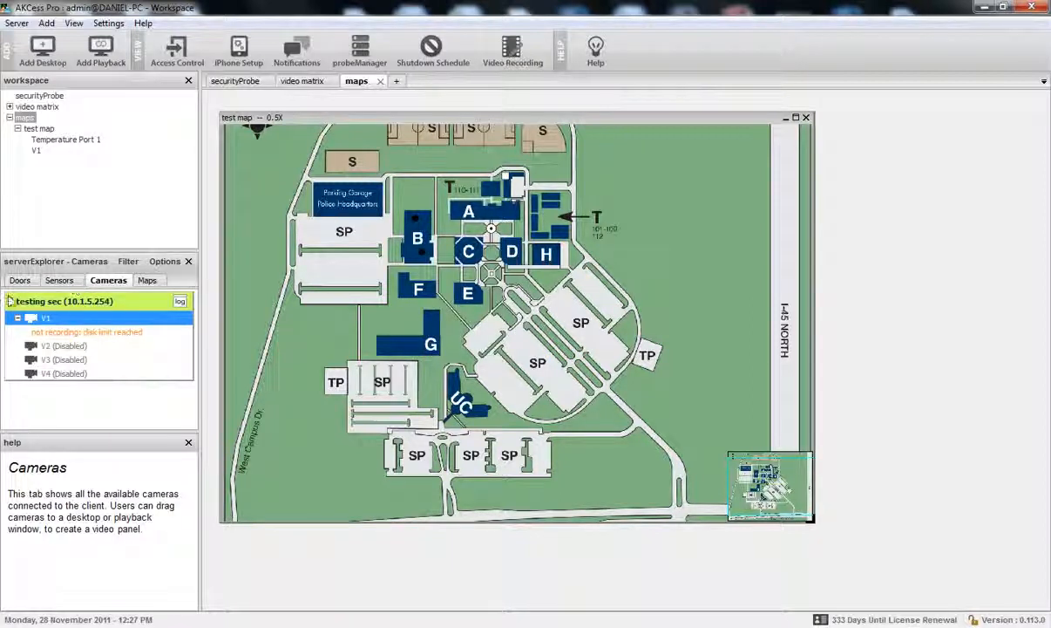
{"action": "left_click", "coordinate": [102, 302]}
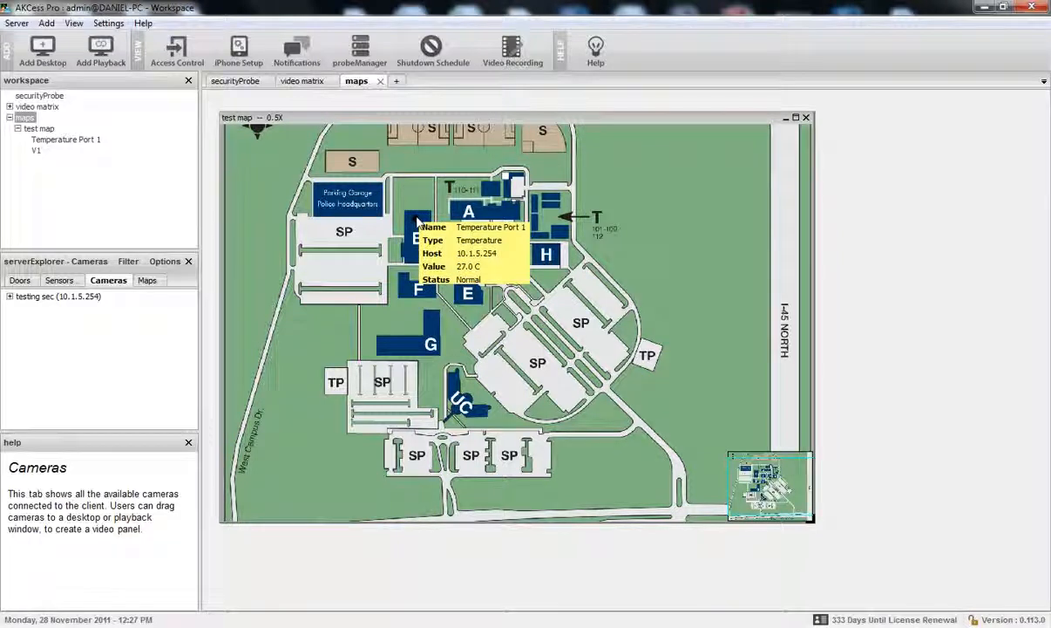
In the Temperature Port 1 marker's properties, choose the standard Circle shape and set the Normal status color to blue
{"action": "right_click", "coordinate": [416, 220]}
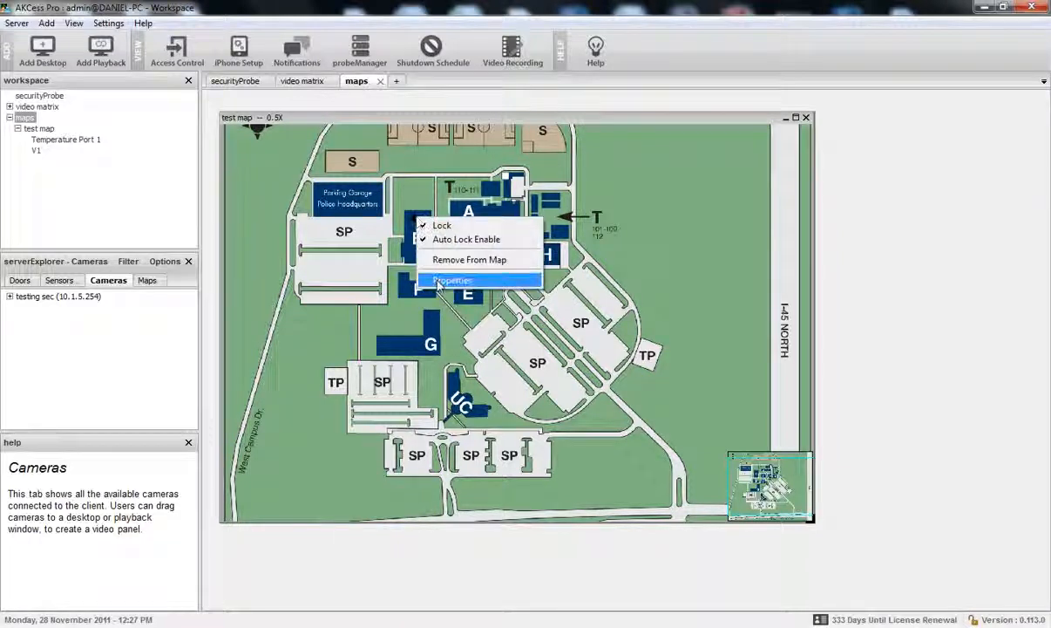
{"action": "left_click", "coordinate": [438, 281]}
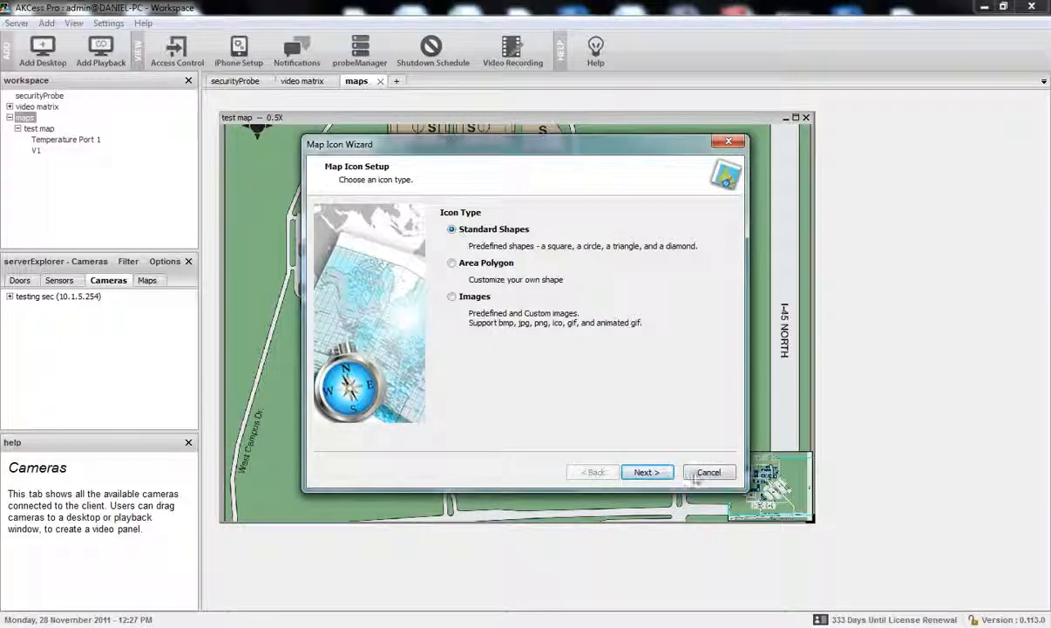
{"action": "left_click", "coordinate": [643, 472]}
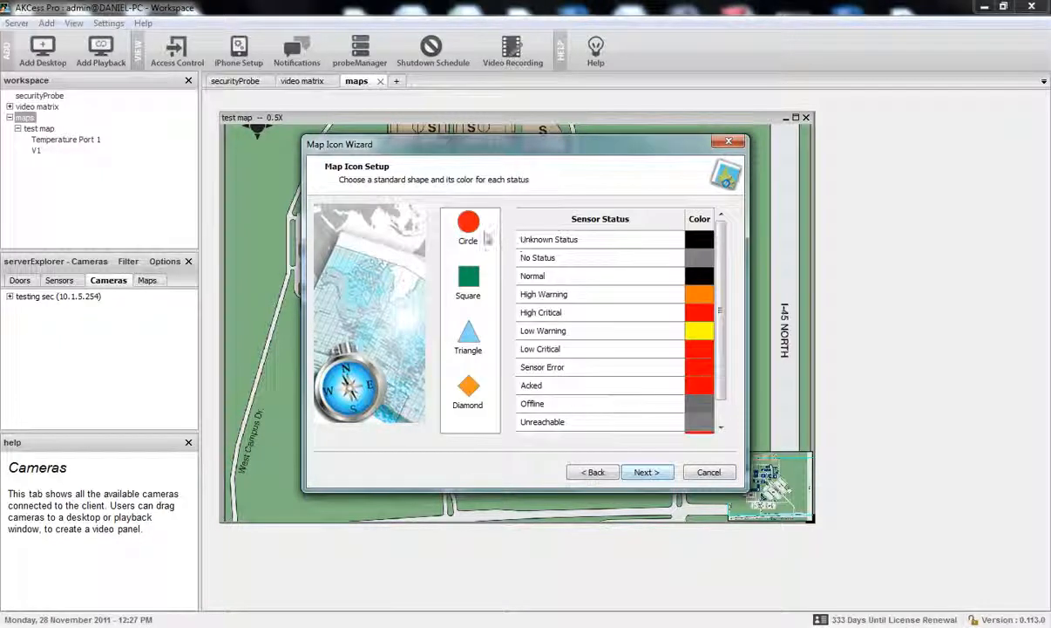
{"action": "left_click", "coordinate": [460, 226]}
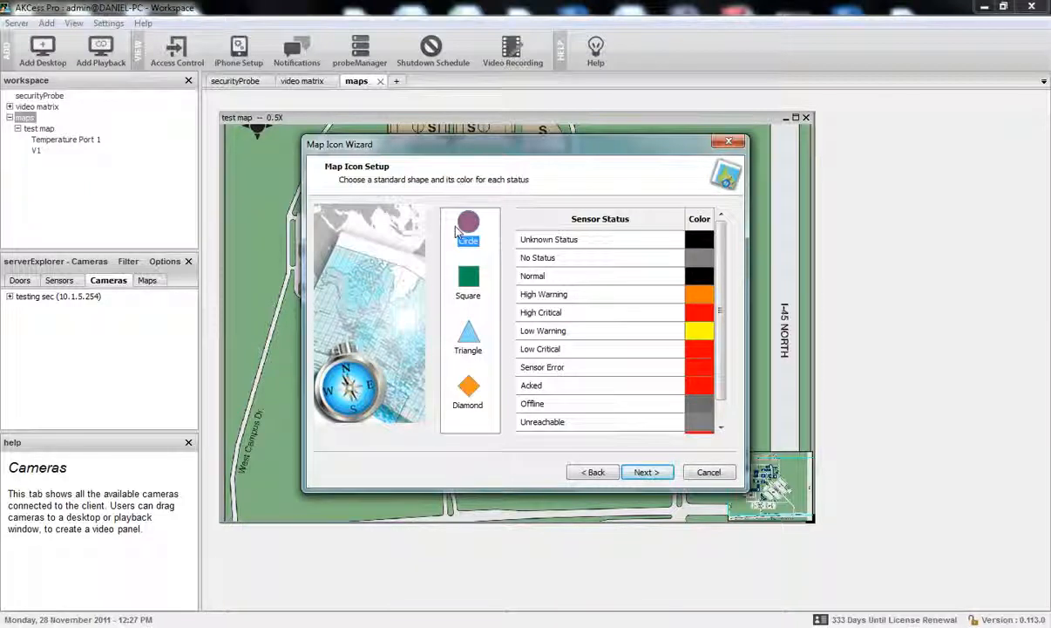
{"action": "left_click", "coordinate": [699, 276]}
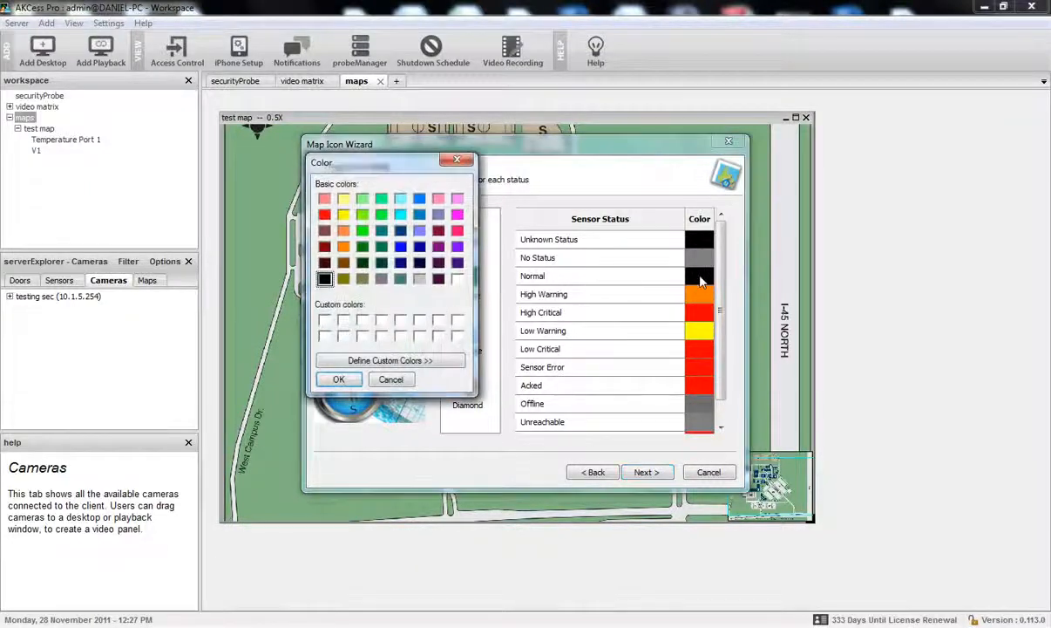
{"action": "left_click", "coordinate": [400, 247]}
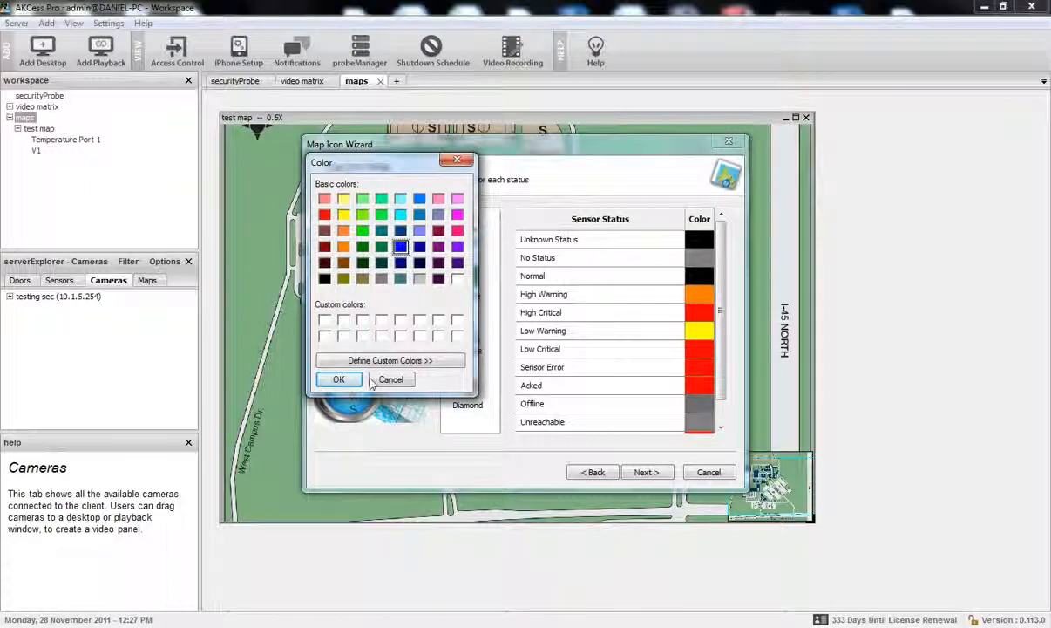
{"action": "left_click", "coordinate": [338, 379]}
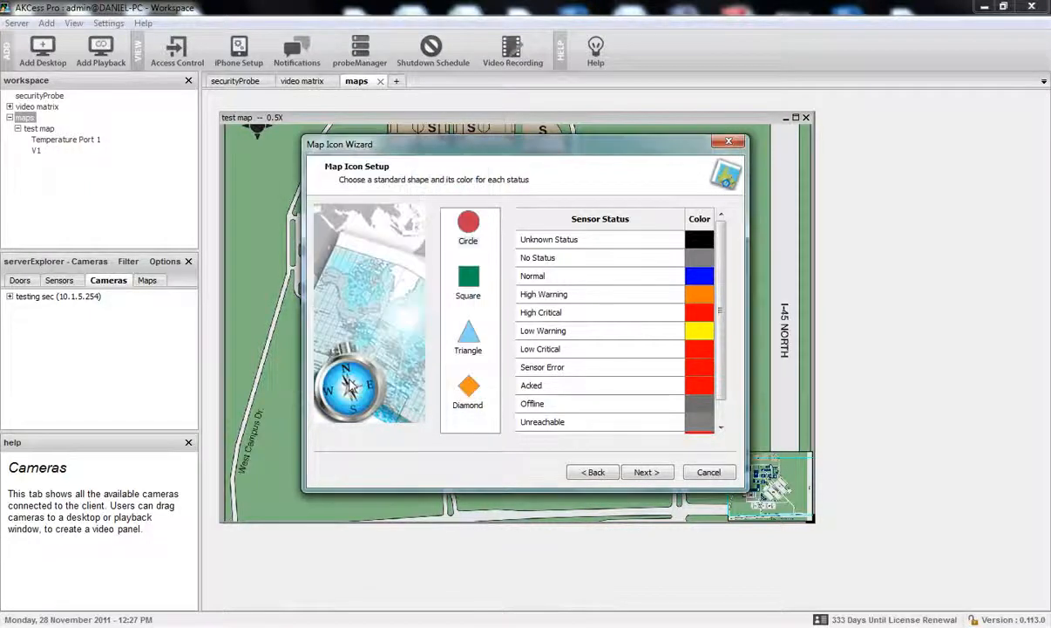
Set the Temperature Port 1 marker's size to S and complete its icon setup without assigning it as a sensor-type default
{"action": "left_click", "coordinate": [645, 473]}
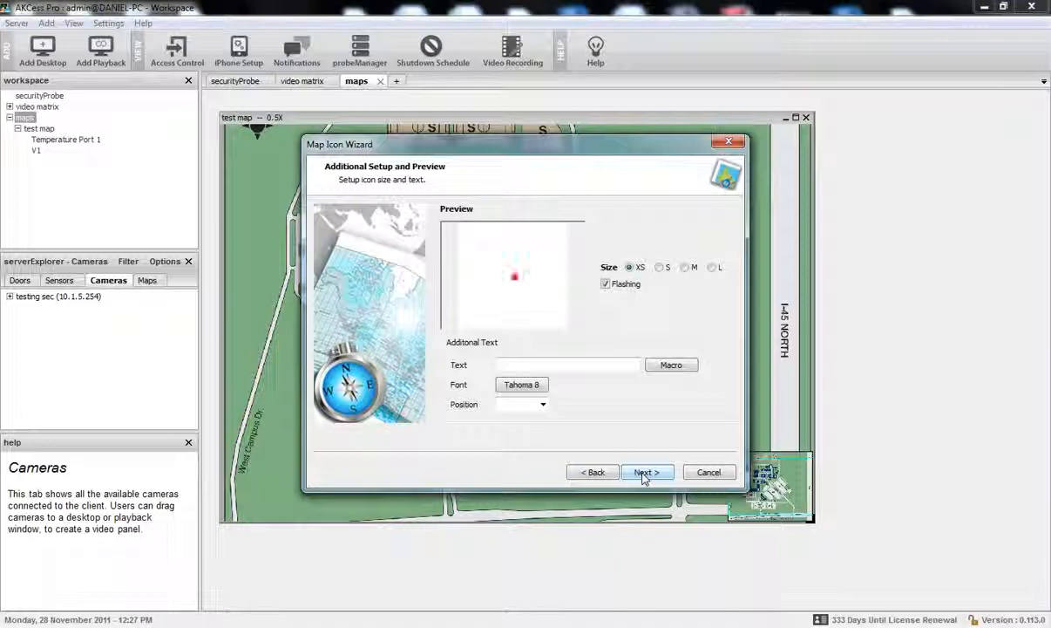
{"action": "left_click", "coordinate": [661, 267]}
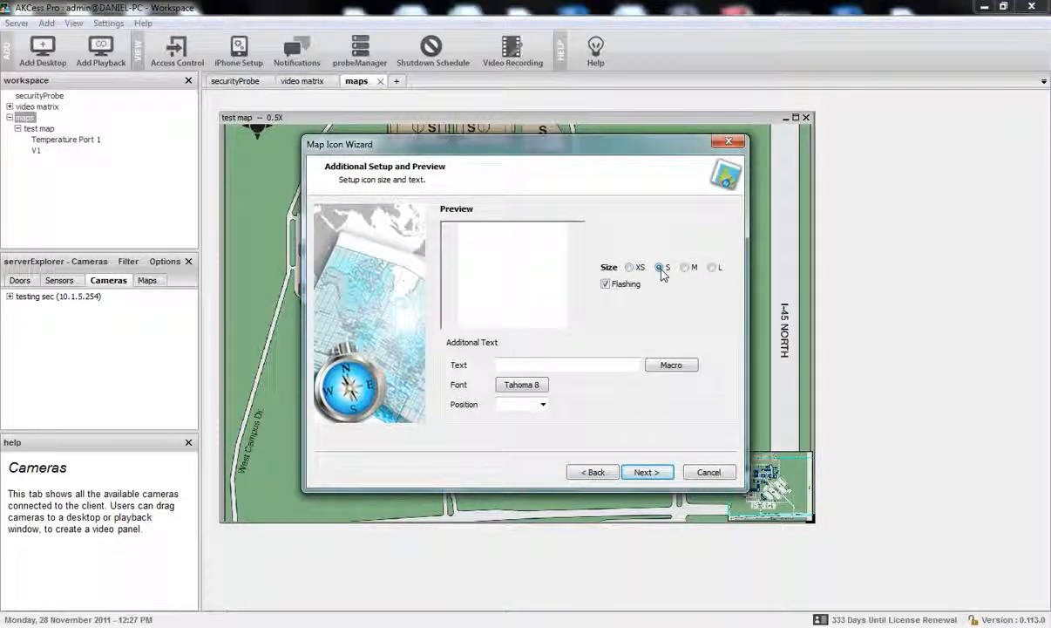
{"action": "left_click", "coordinate": [652, 471]}
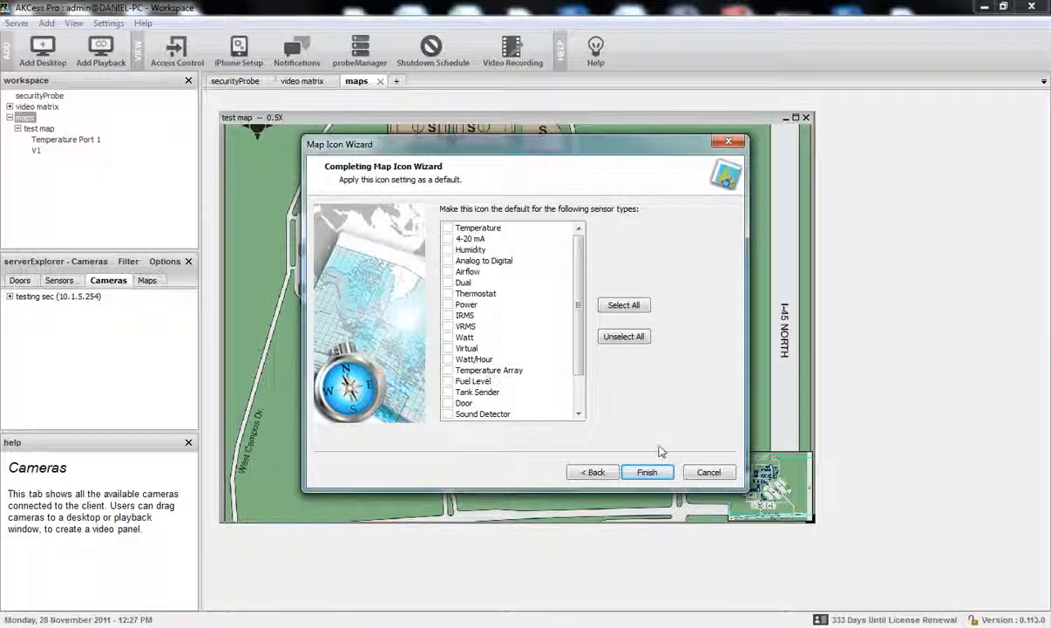
{"action": "left_click", "coordinate": [648, 474]}
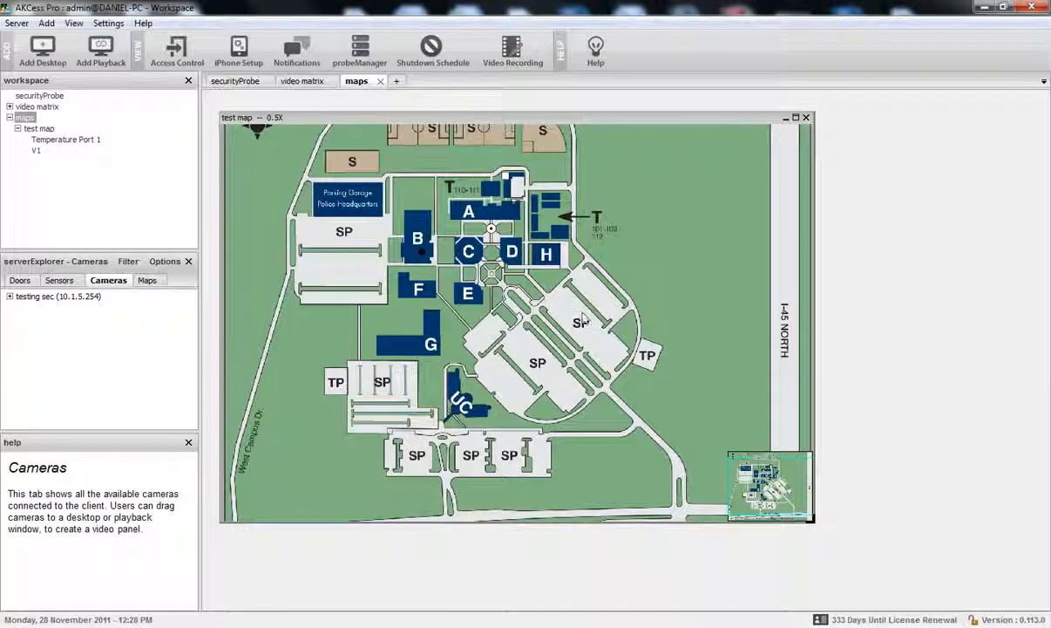
In the V1 camera marker's properties, choose the standard Square shape and set the Normal status color to dark green
{"action": "mouse_move", "coordinate": [417, 220]}
{"action": "mouse_move", "coordinate": [423, 252]}
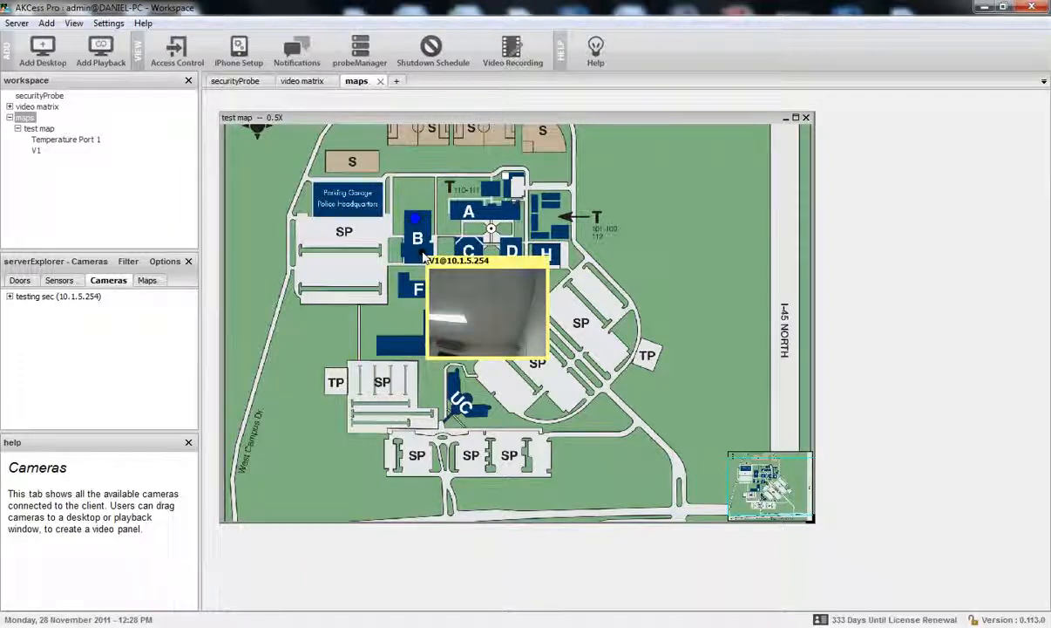
{"action": "right_click", "coordinate": [423, 254]}
{"action": "left_click", "coordinate": [440, 311]}
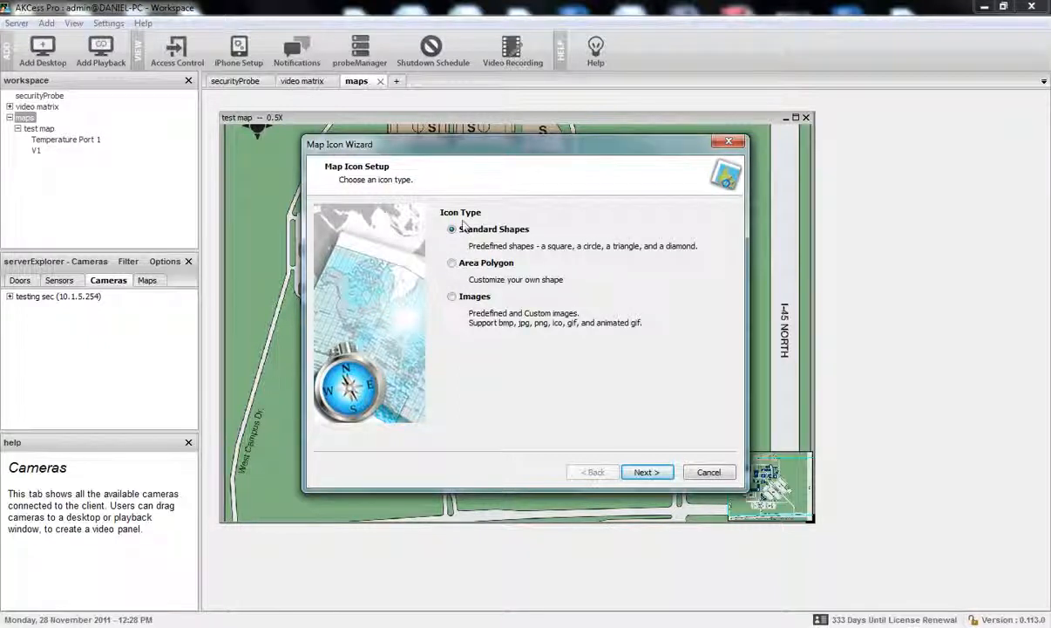
{"action": "left_click", "coordinate": [659, 472]}
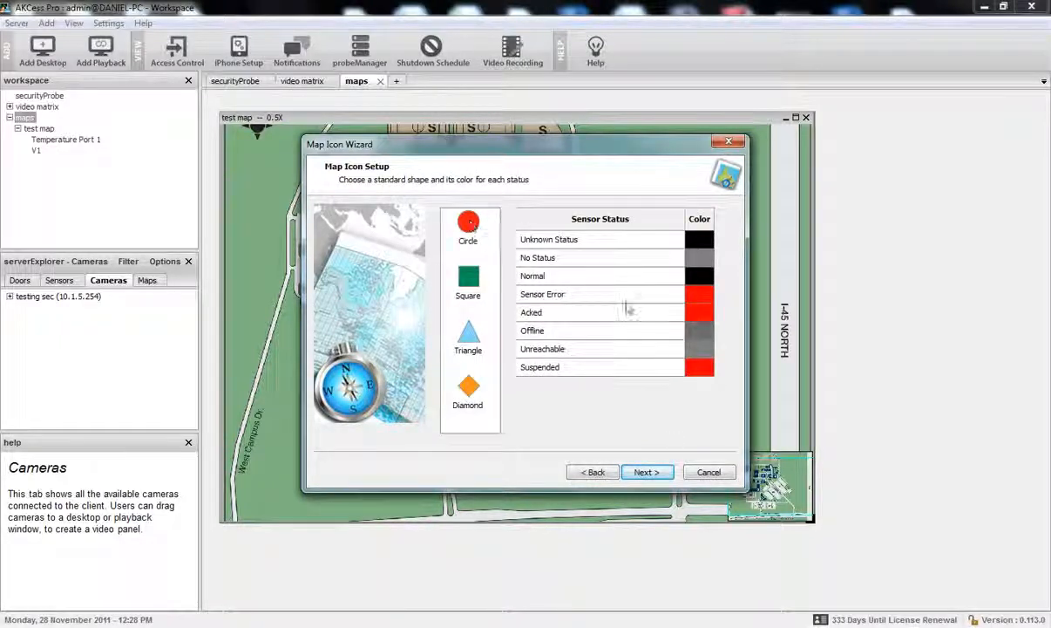
{"action": "left_click", "coordinate": [468, 277]}
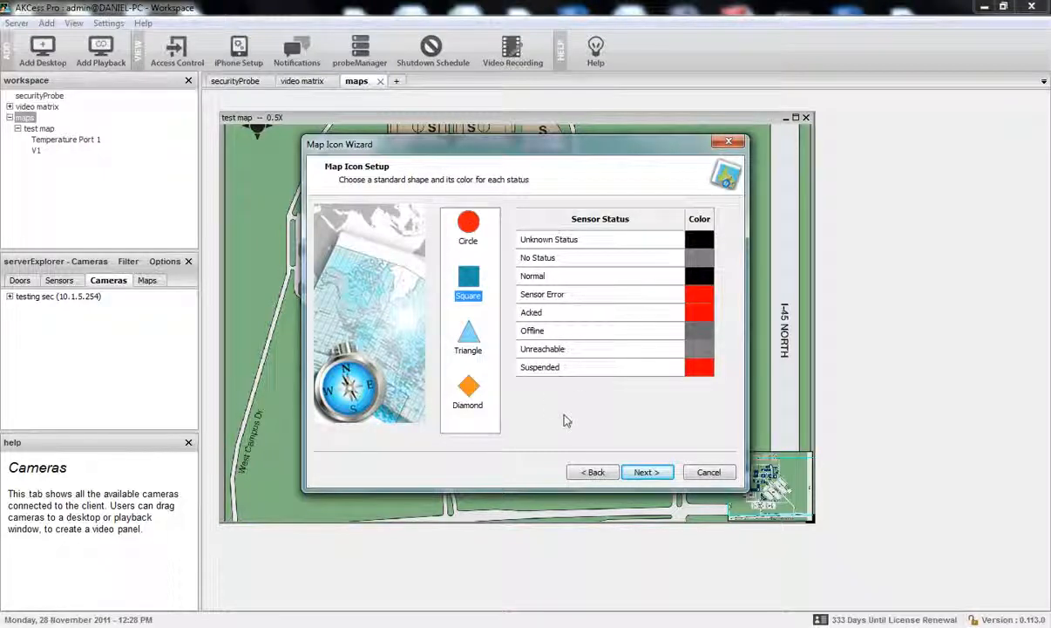
{"action": "left_click", "coordinate": [696, 278]}
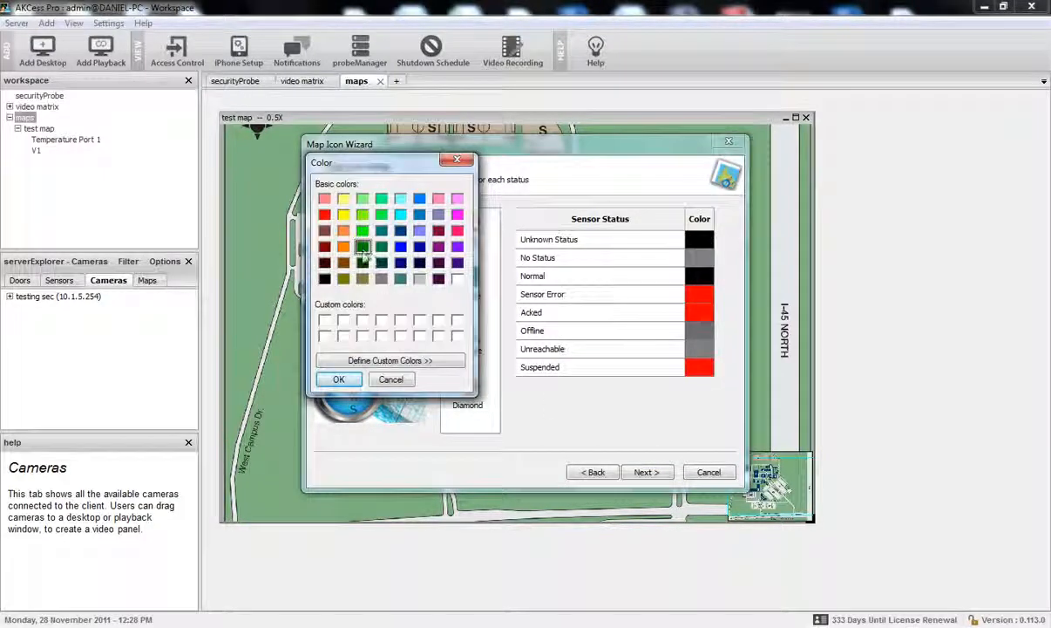
{"action": "left_click", "coordinate": [339, 378]}
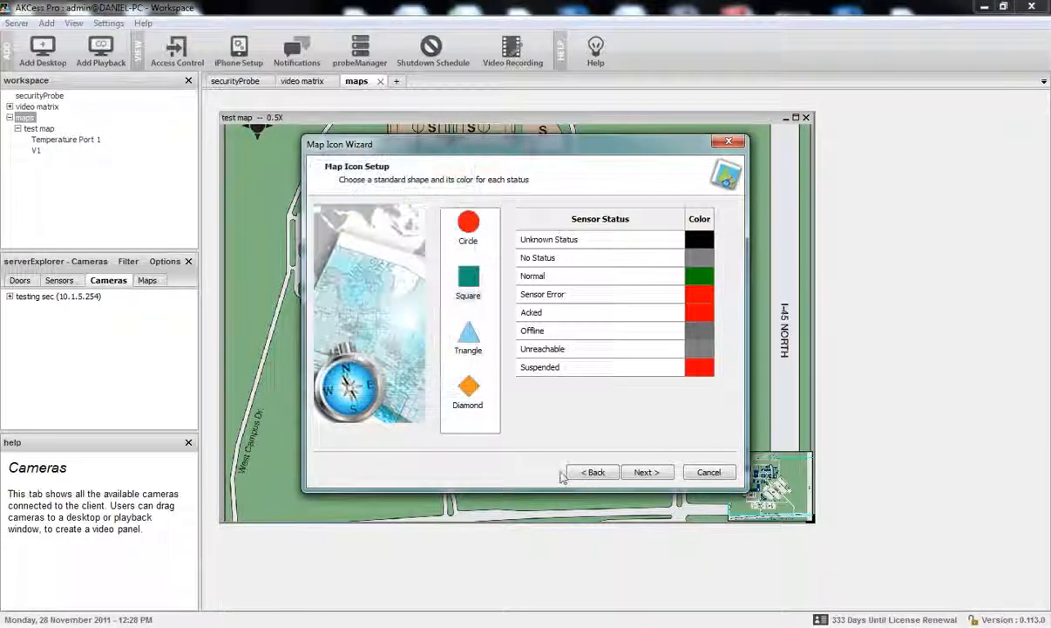
Set the V1 camera marker's size to S, complete its icon setup without making it the Camera default, and preview the camera on the map
{"action": "left_click", "coordinate": [644, 472]}
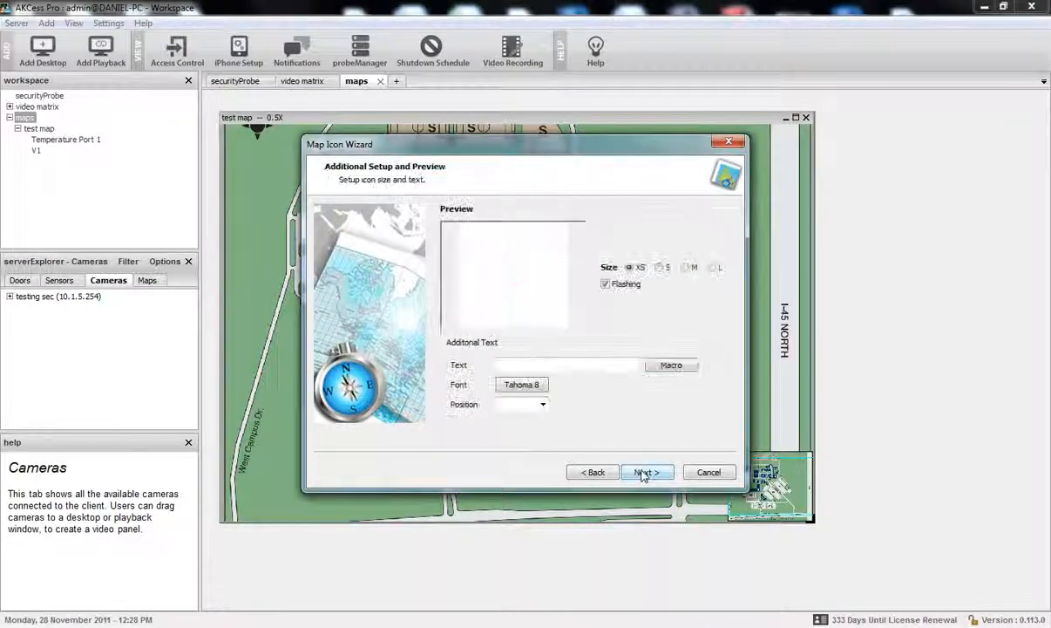
{"action": "left_click", "coordinate": [660, 269]}
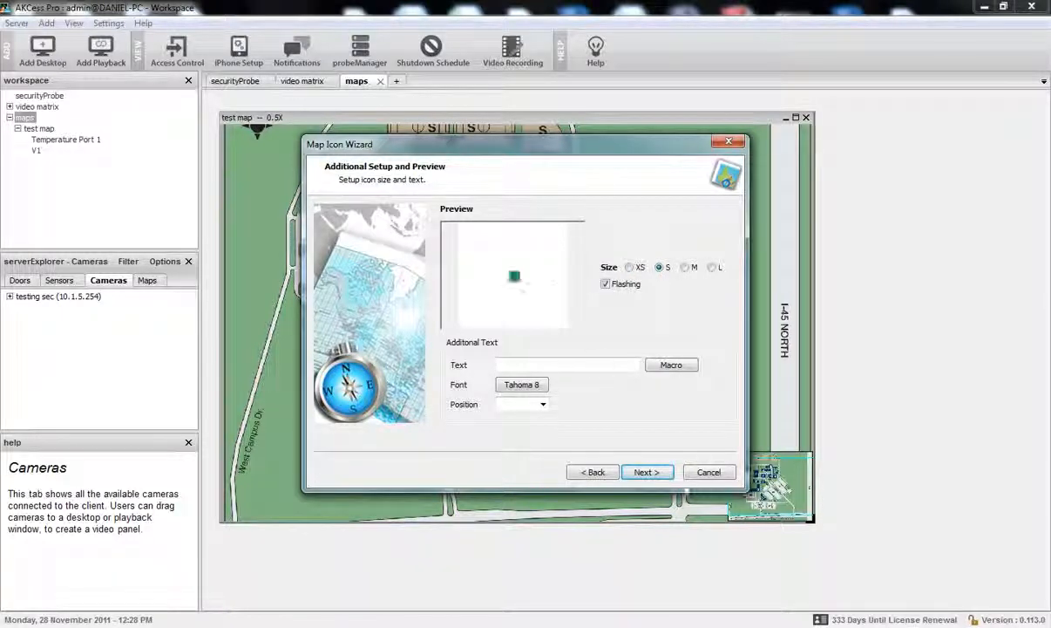
{"action": "left_click", "coordinate": [647, 473]}
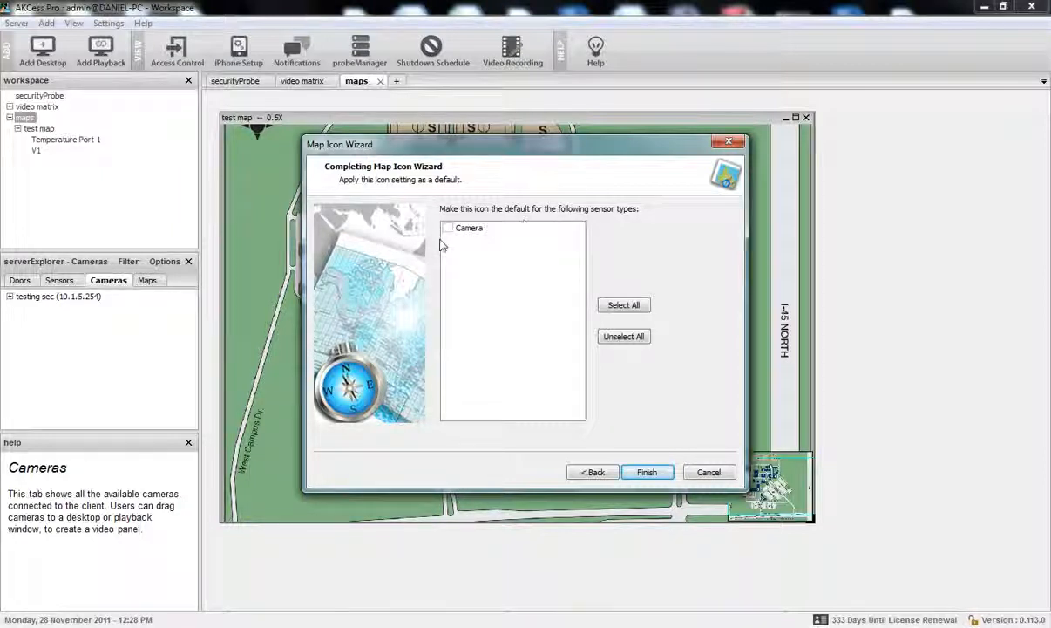
{"action": "left_click", "coordinate": [646, 474]}
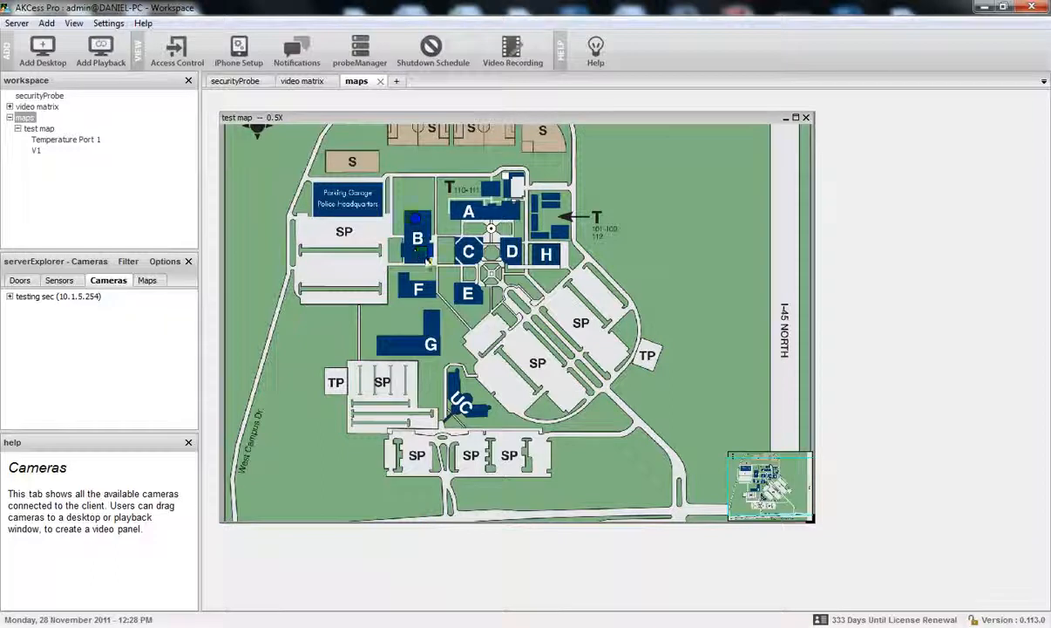
{"action": "mouse_move", "coordinate": [423, 259]}
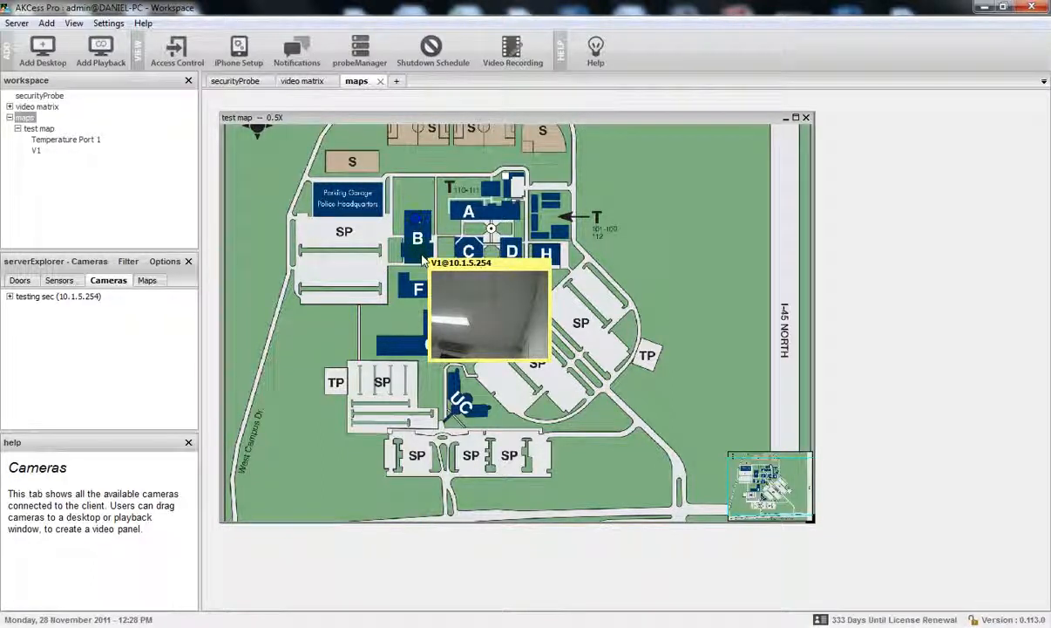